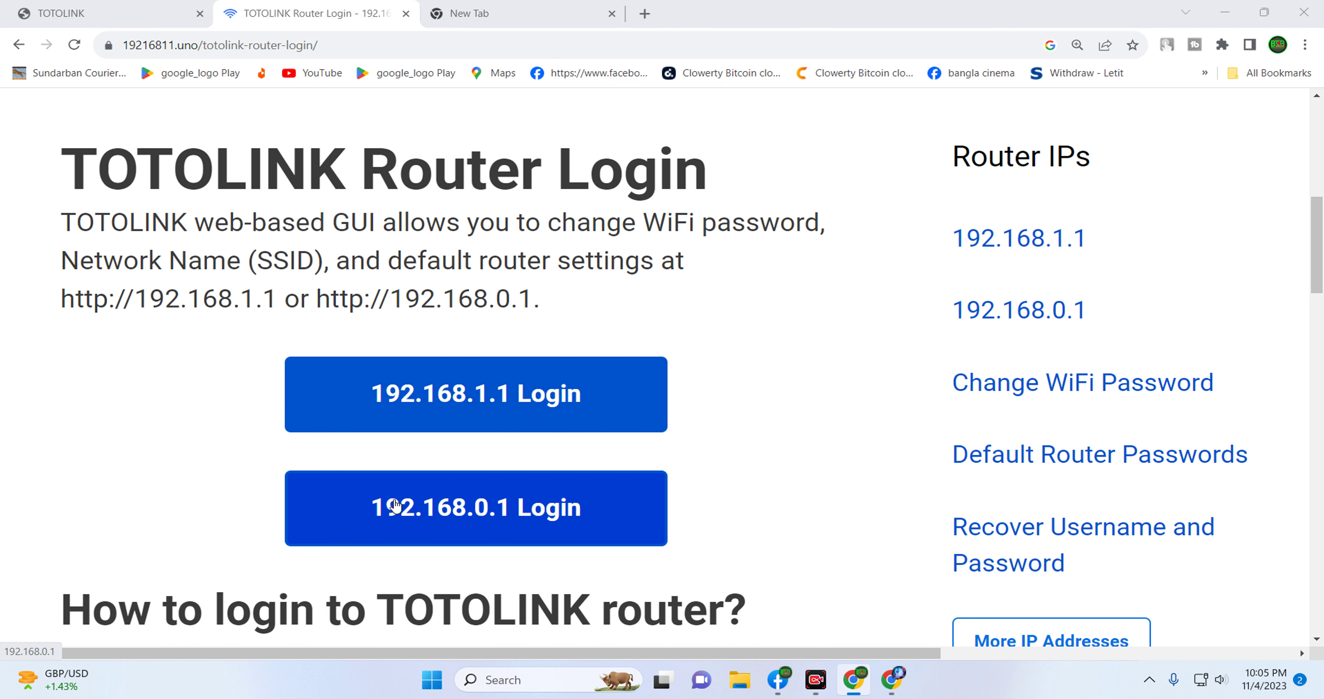
# Step: Switch to the first TOTOLINK browser tab
pyautogui.click(125, 7)
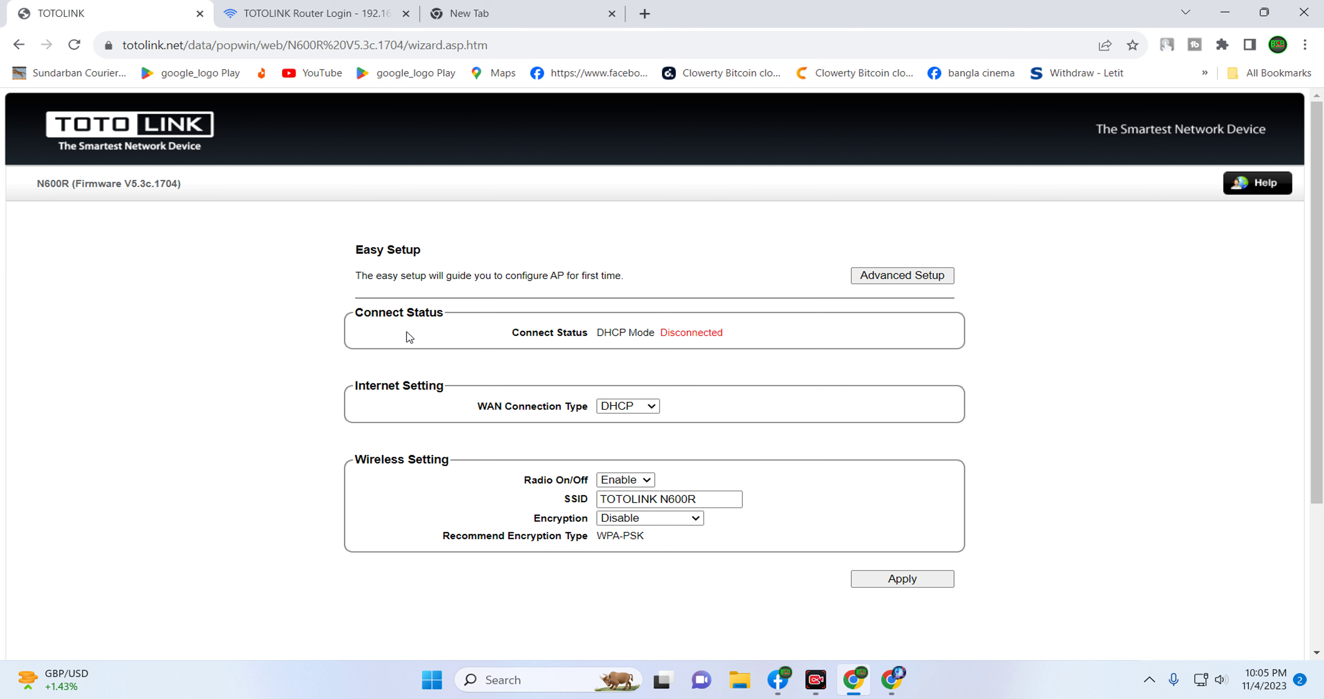
# Step: Set the WAN connection type to PPPoE
pyautogui.click(605, 408)
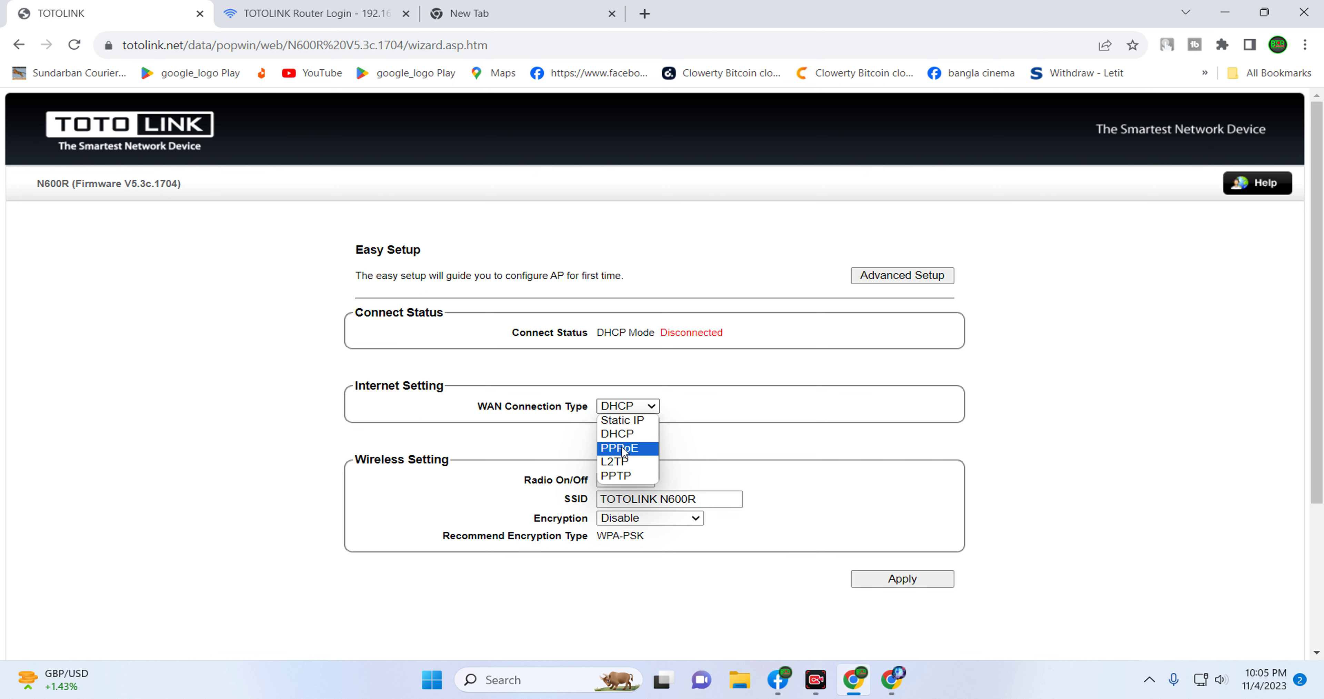
pyautogui.click(624, 451)
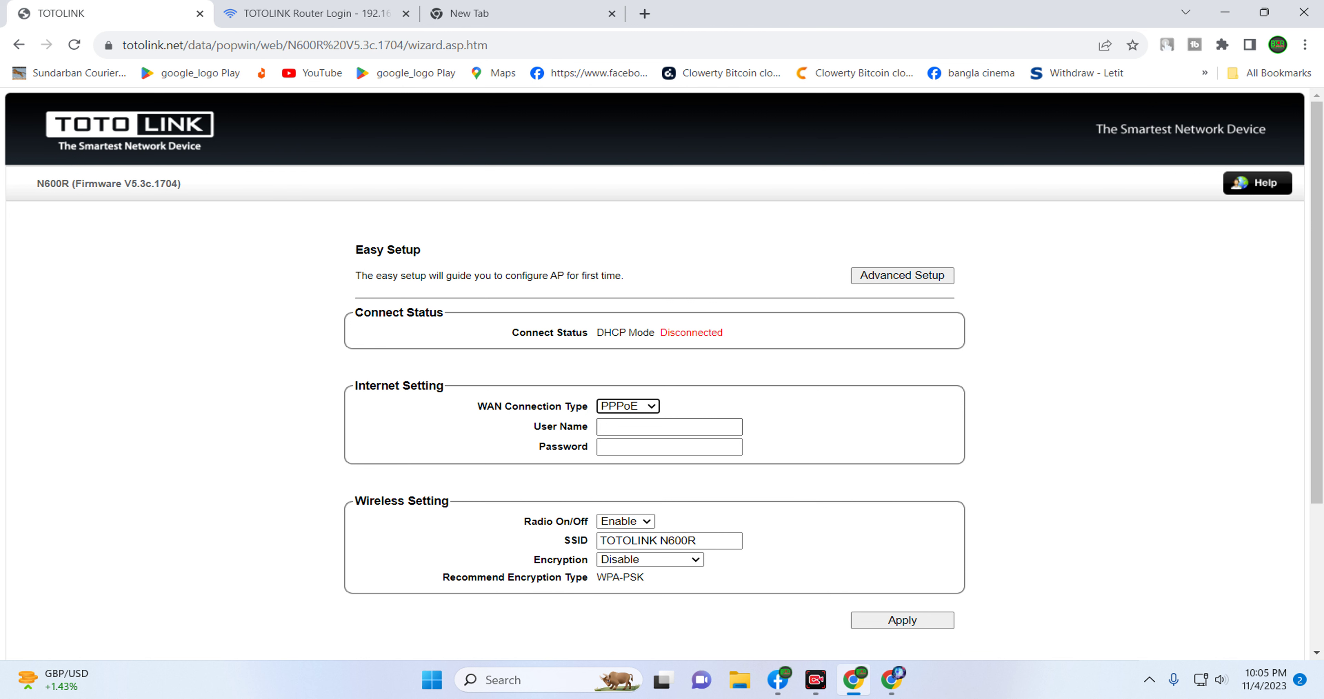
pyautogui.scroll(-1, 653, 370)
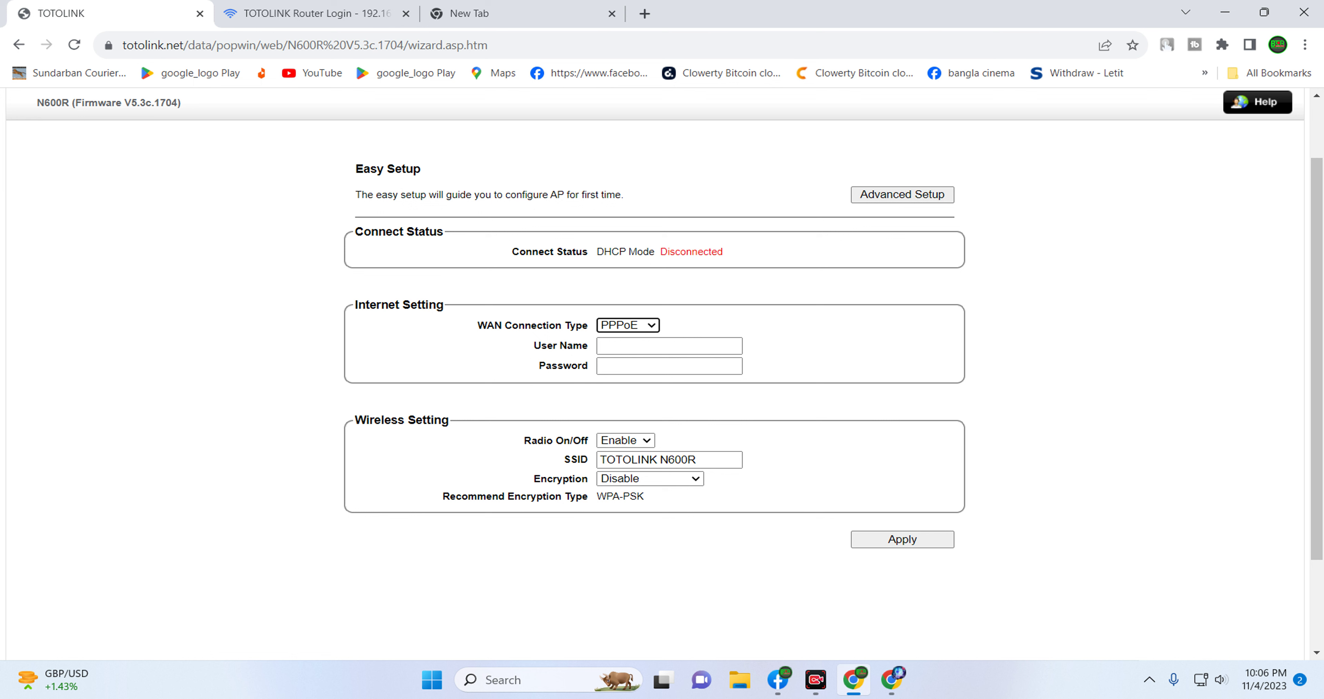
# Step: Keep the wireless radio set to Enable on the Easy Setup page
pyautogui.click(668, 366)
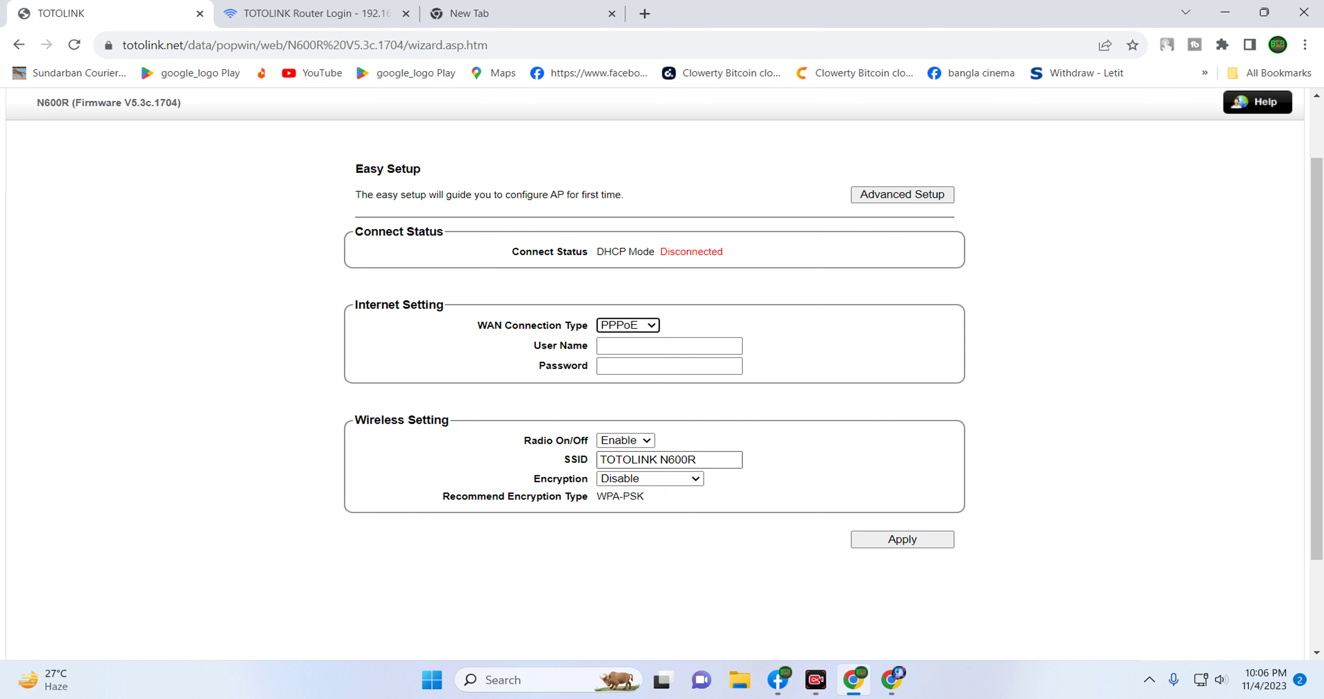
pyautogui.click(642, 441)
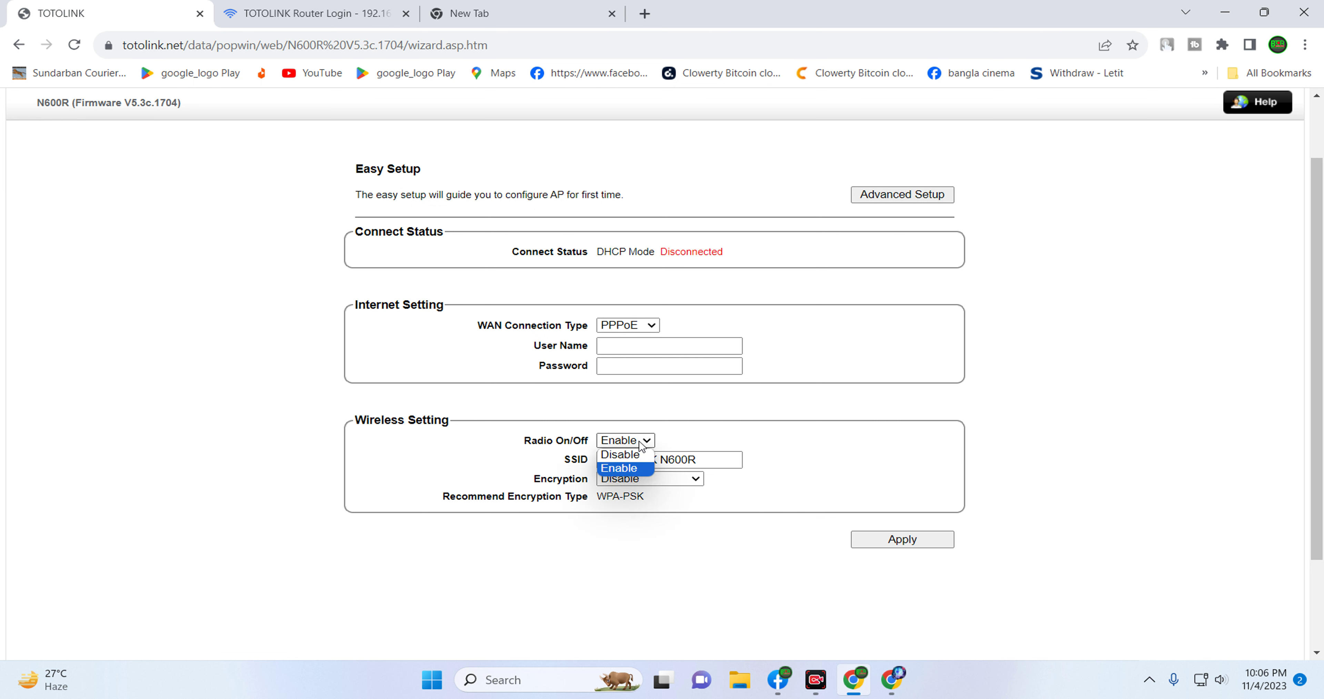
pyautogui.click(643, 445)
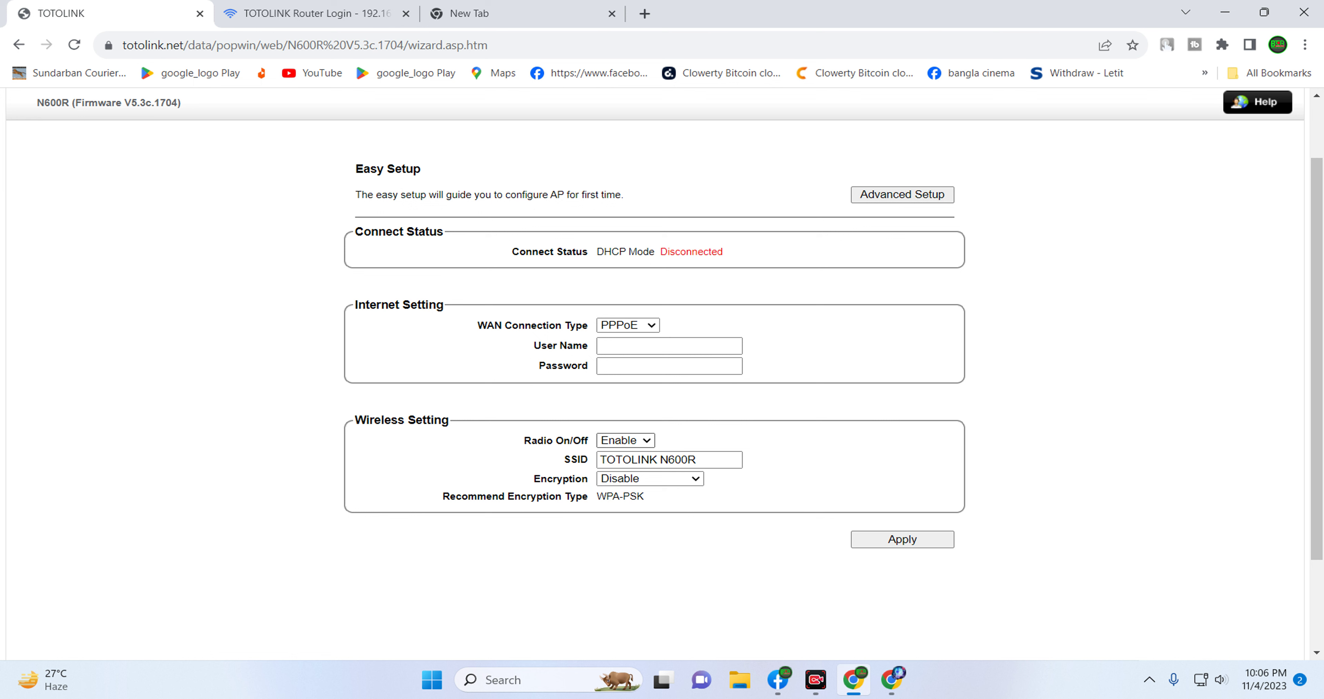
pyautogui.click(604, 457)
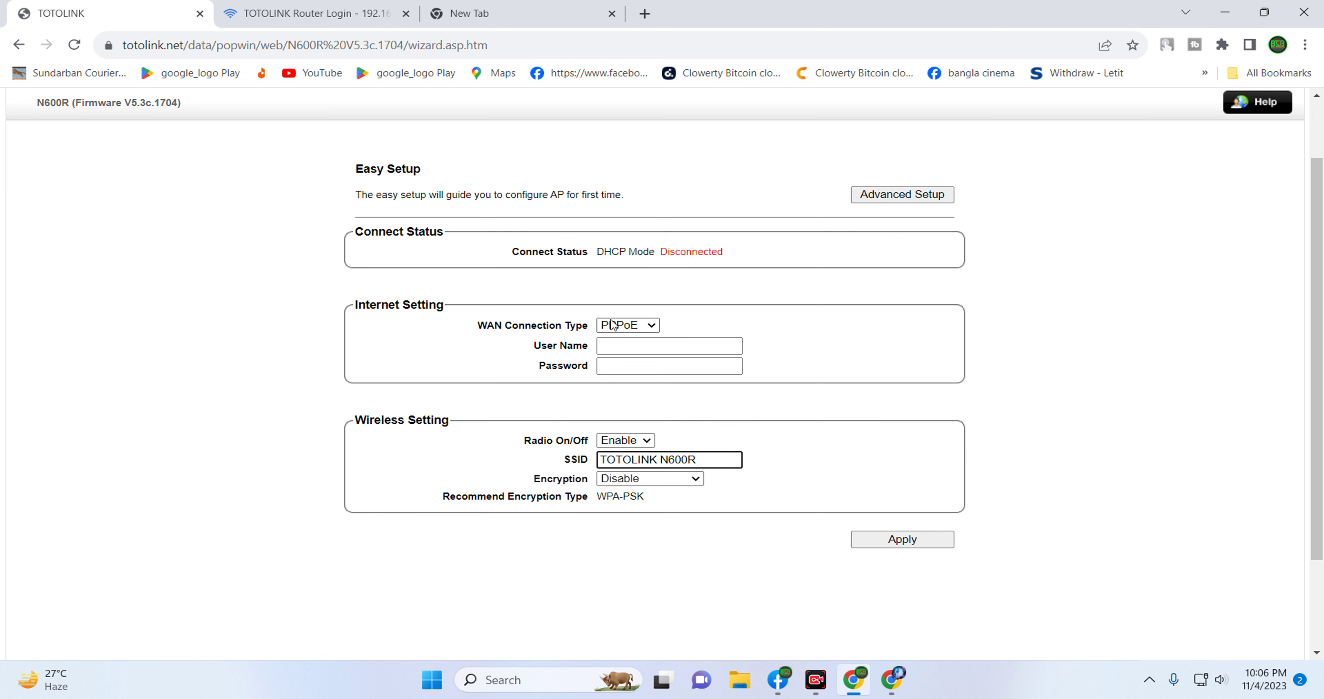
# Step: Enter the PPPoE account user name and password
pyautogui.click(629, 344)
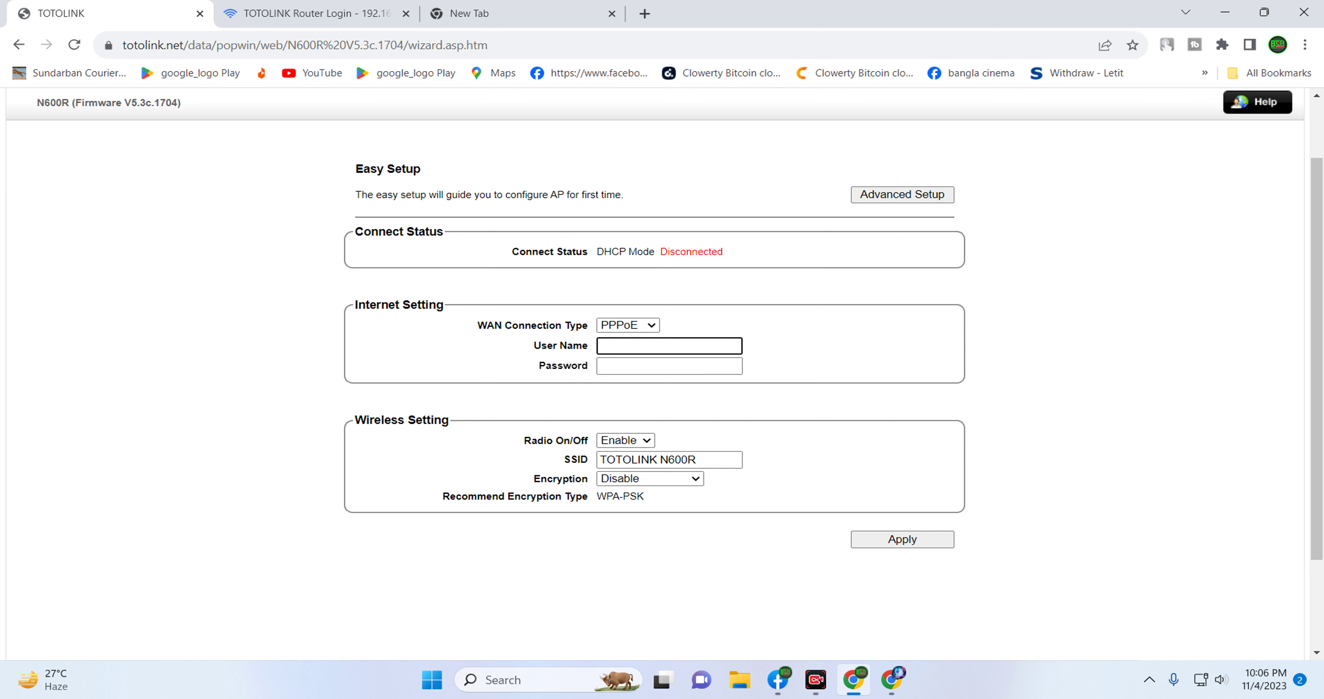
pyautogui.click(643, 366)
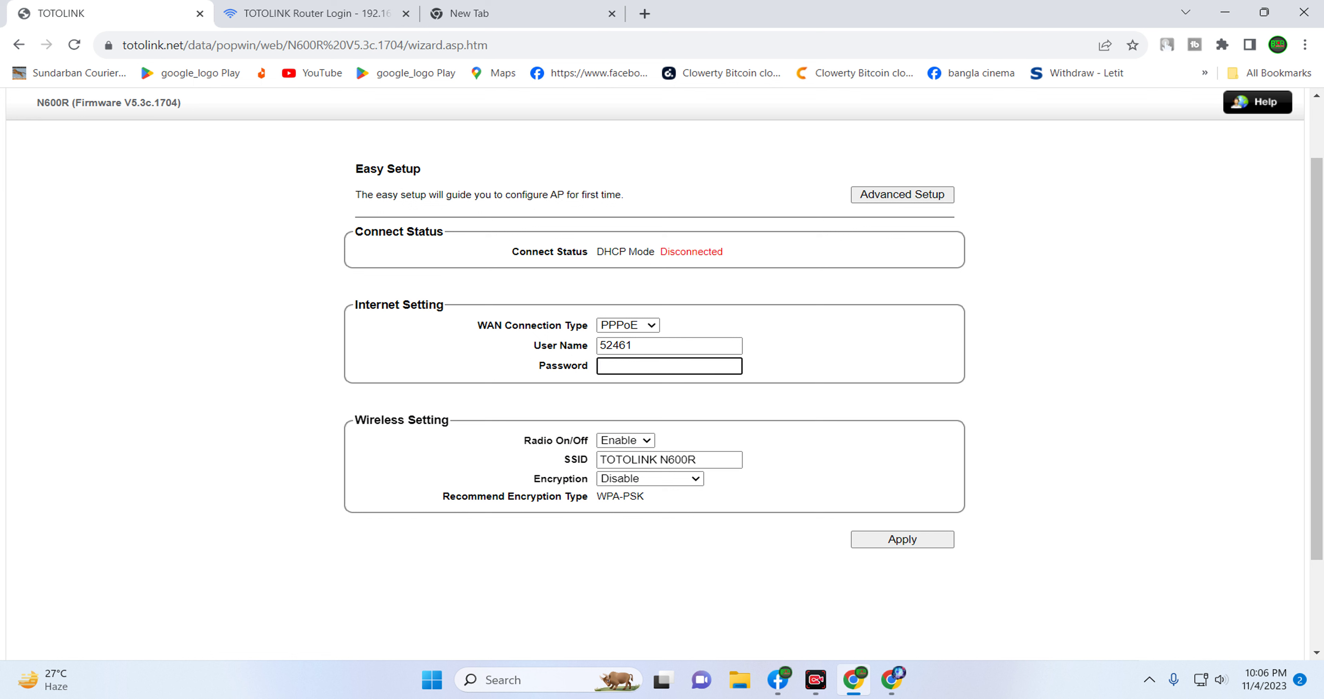
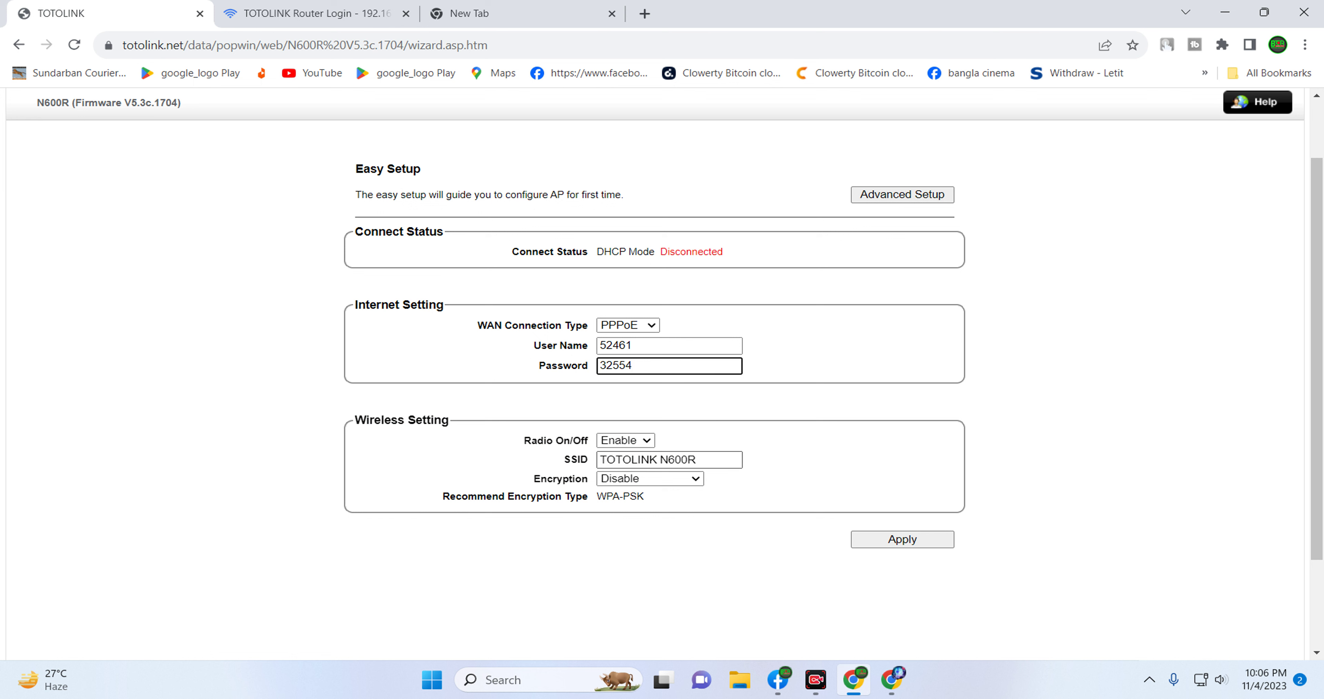
pyautogui.click(623, 443)
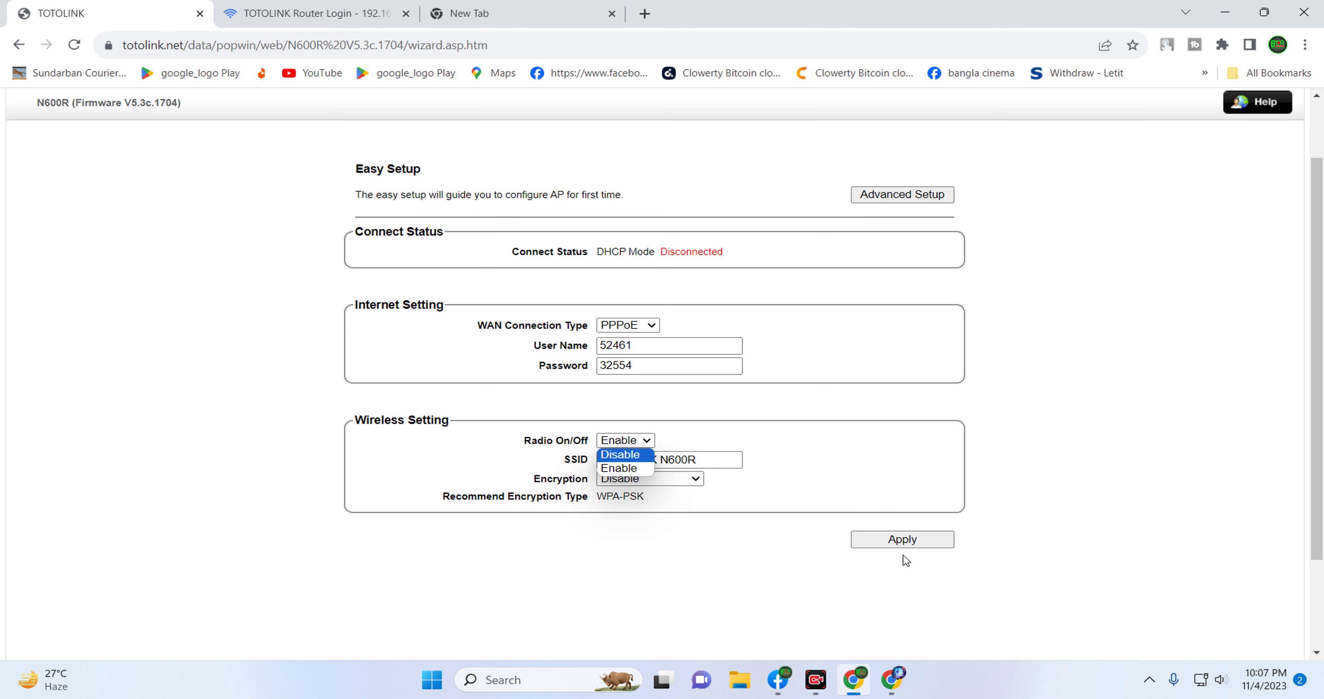
# Step: Replace the Wi-Fi network name with 'millat'
pyautogui.click(722, 461)
pyautogui.click(722, 461)
pyautogui.moveTo(689, 459); pyautogui.dragTo(524, 466)
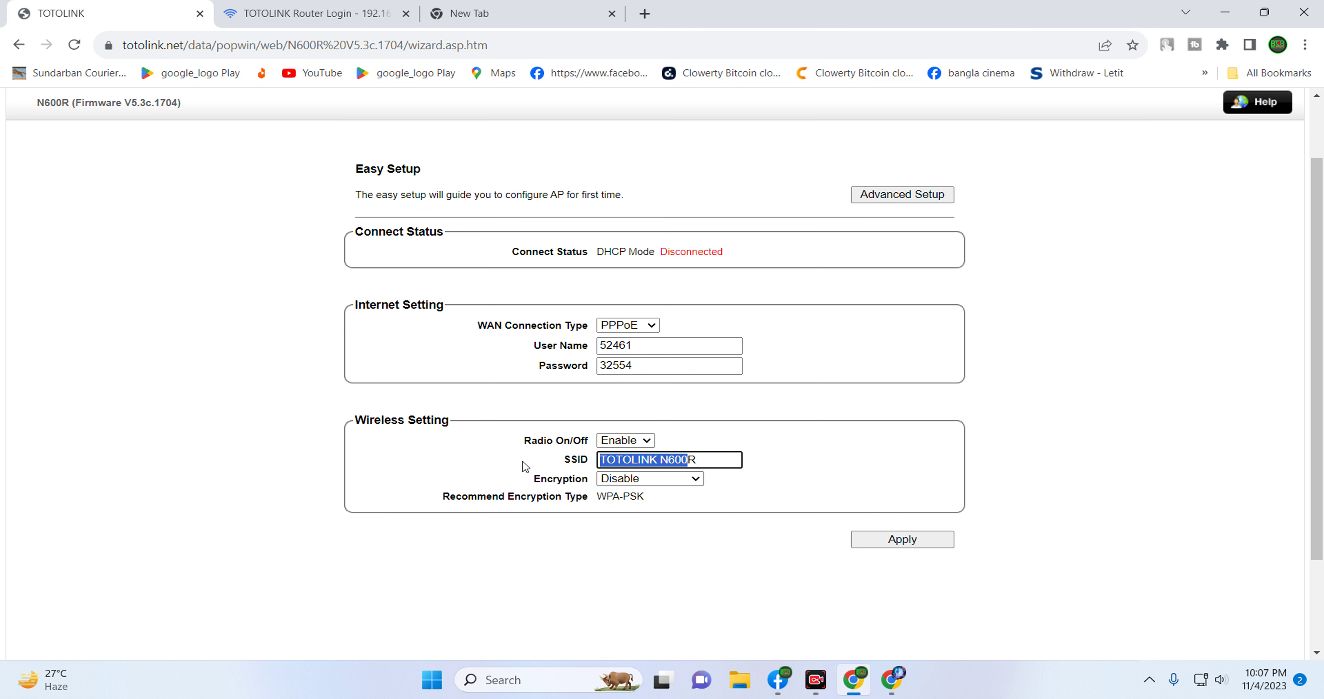
pyautogui.press('End')
pyautogui.hotkey('ctrl', 'a')
pyautogui.press('BackSpace')
pyautogui.write('to')
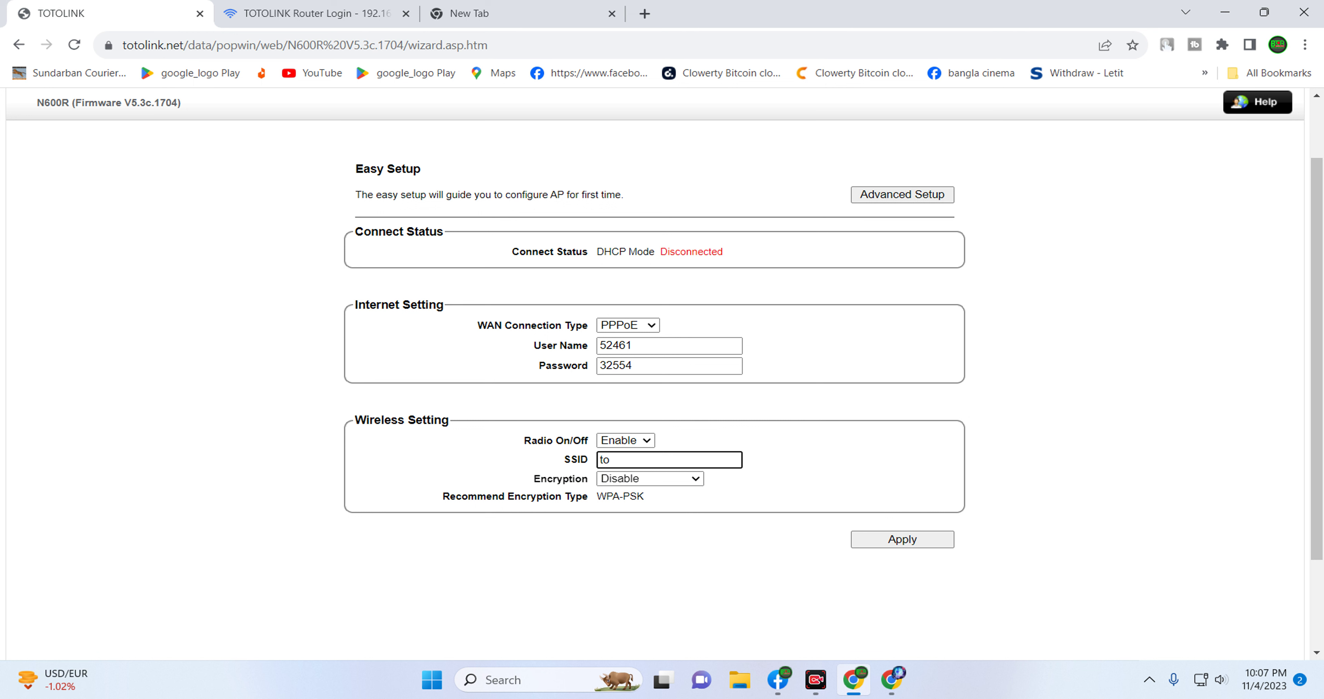
pyautogui.press('BackSpace')
pyautogui.press('BackSpace')
pyautogui.write('millat')
# Step: Secure the Wi-Fi with WPA-PSK and a wireless key, then apply the settings
pyautogui.click(620, 478)
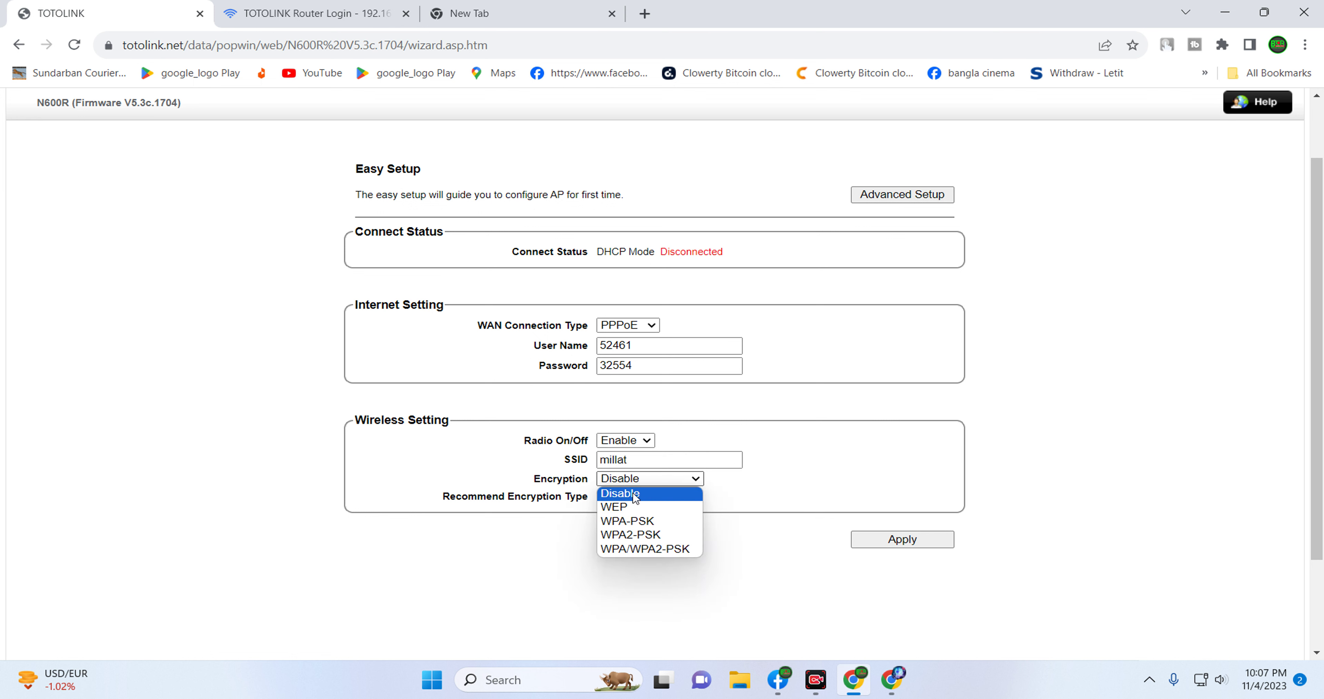
pyautogui.click(645, 521)
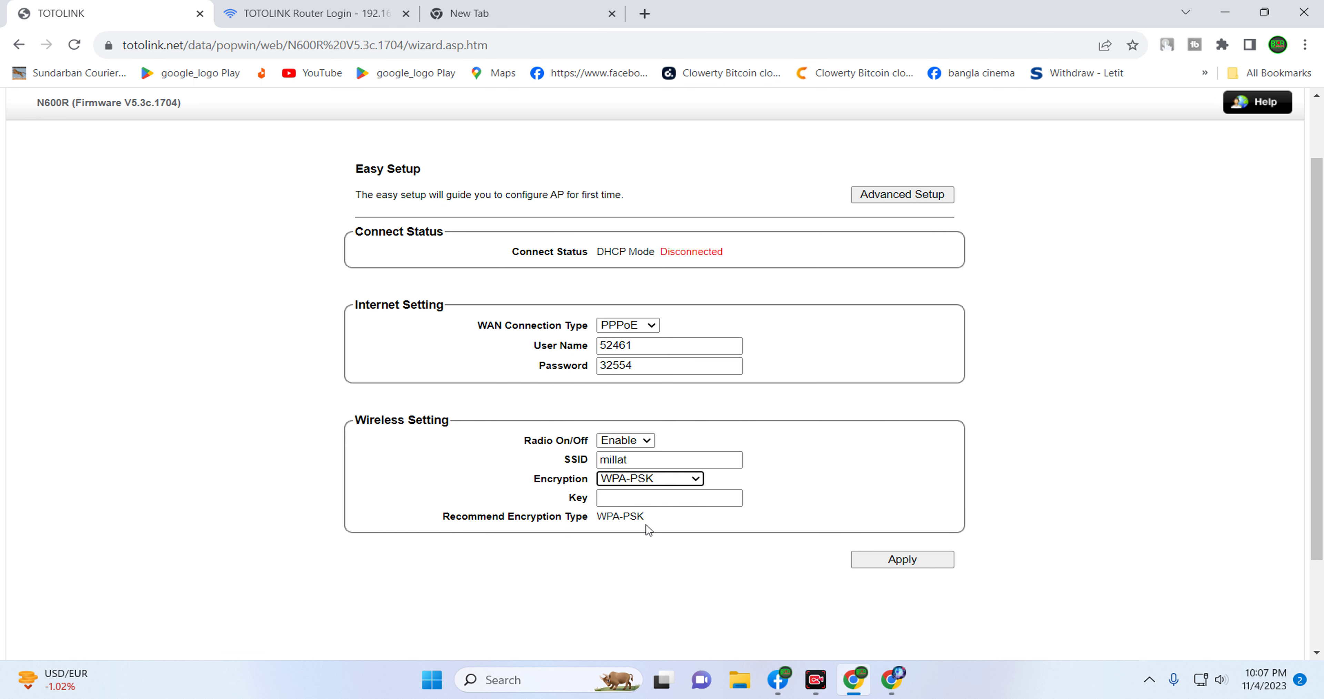
pyautogui.click(668, 497)
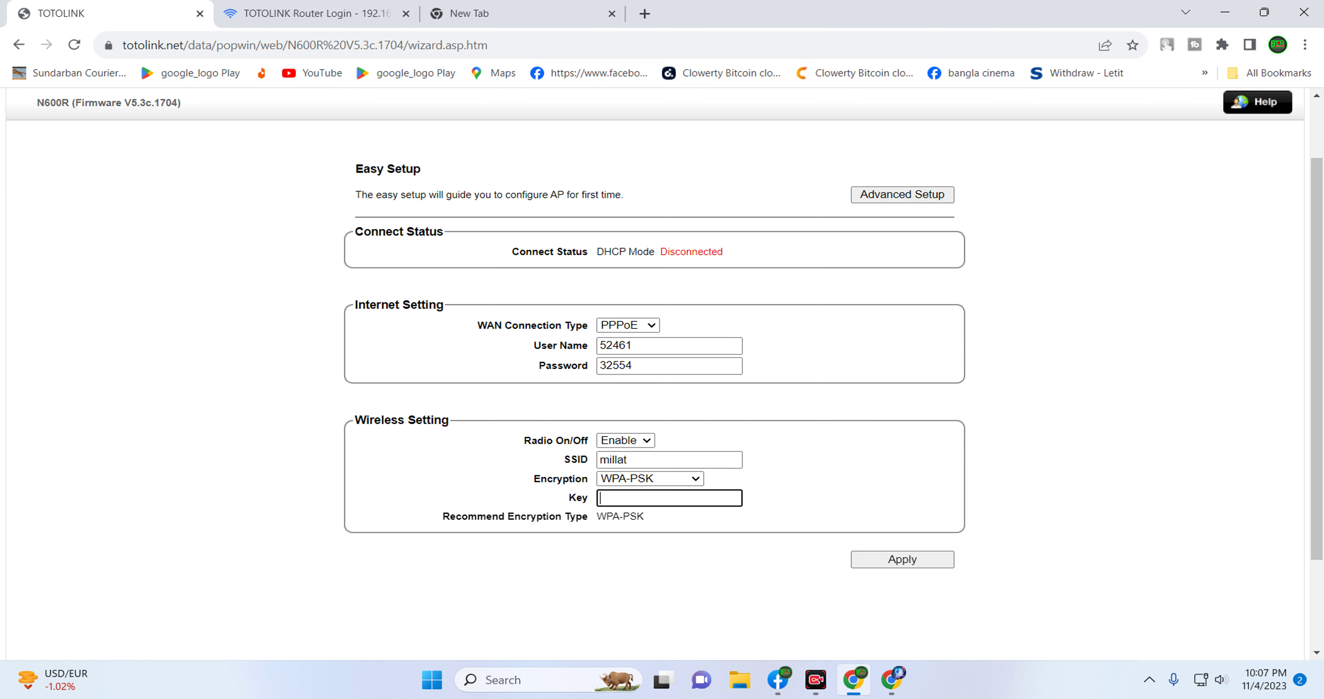
pyautogui.click(670, 480)
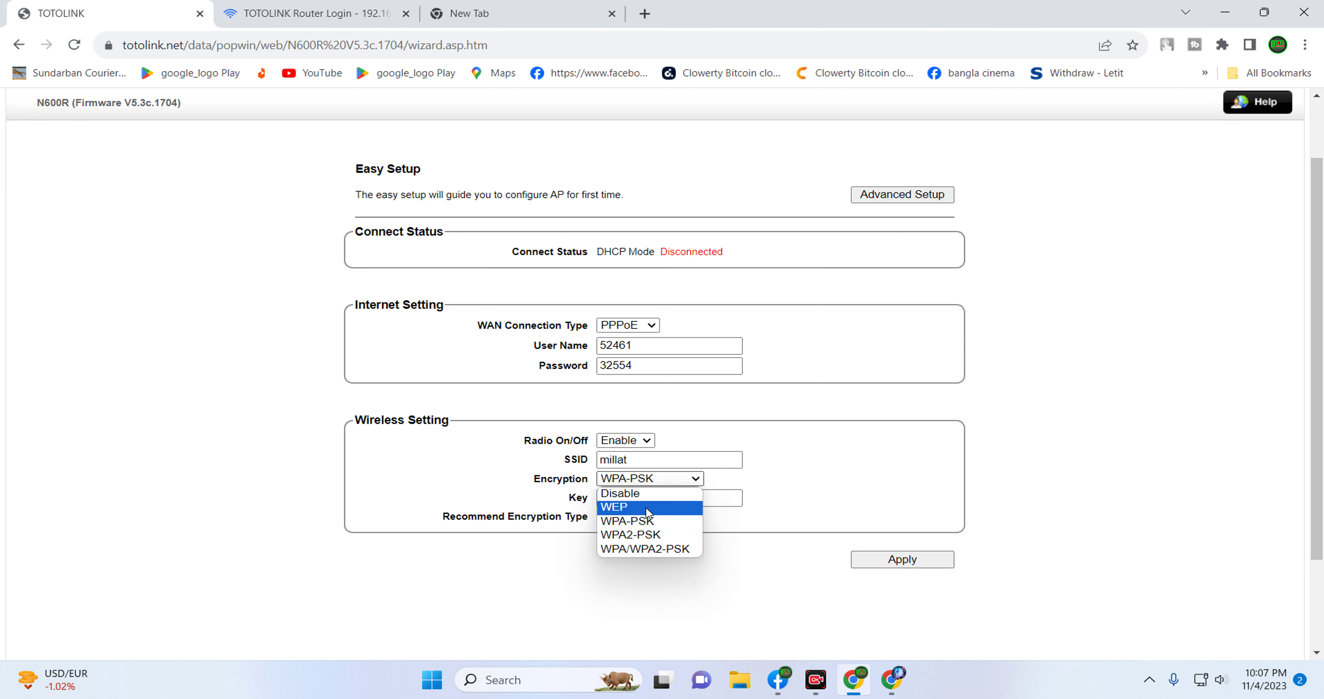
pyautogui.click(793, 490)
pyautogui.click(676, 488)
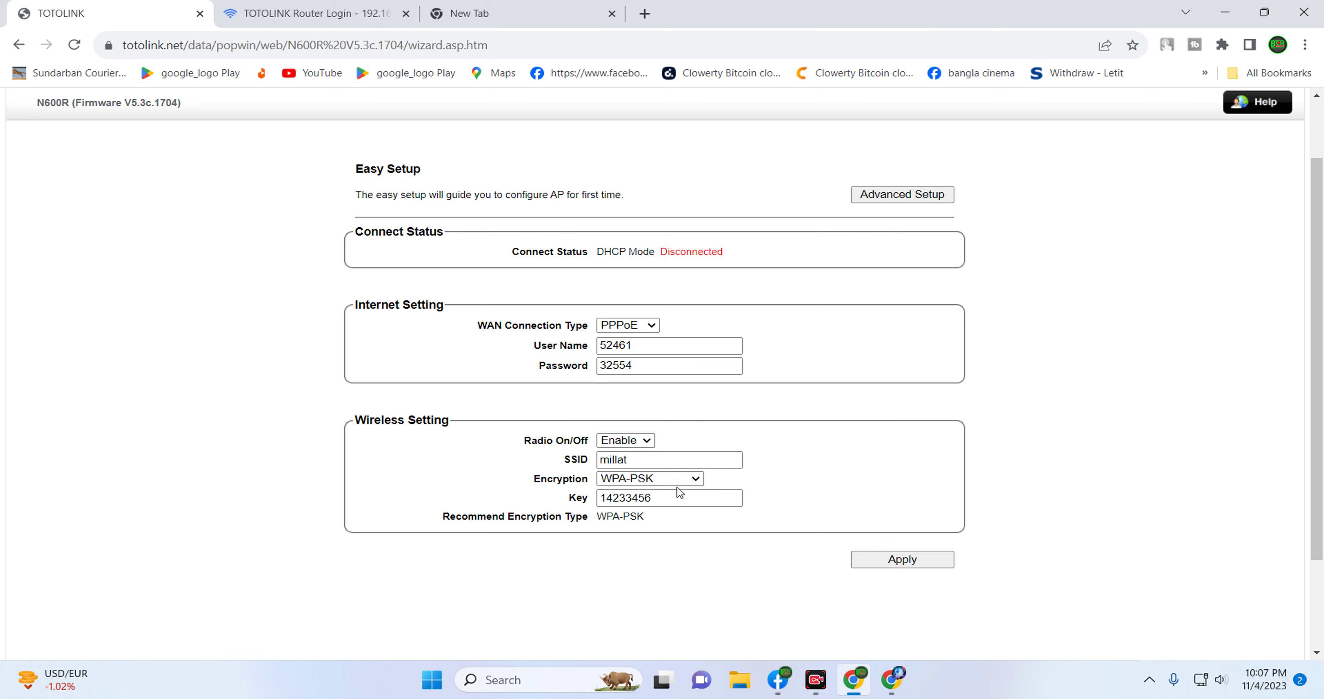
pyautogui.click(896, 560)
pyautogui.scroll(-2, 630, 286)
pyautogui.scroll(2, 746, 193)
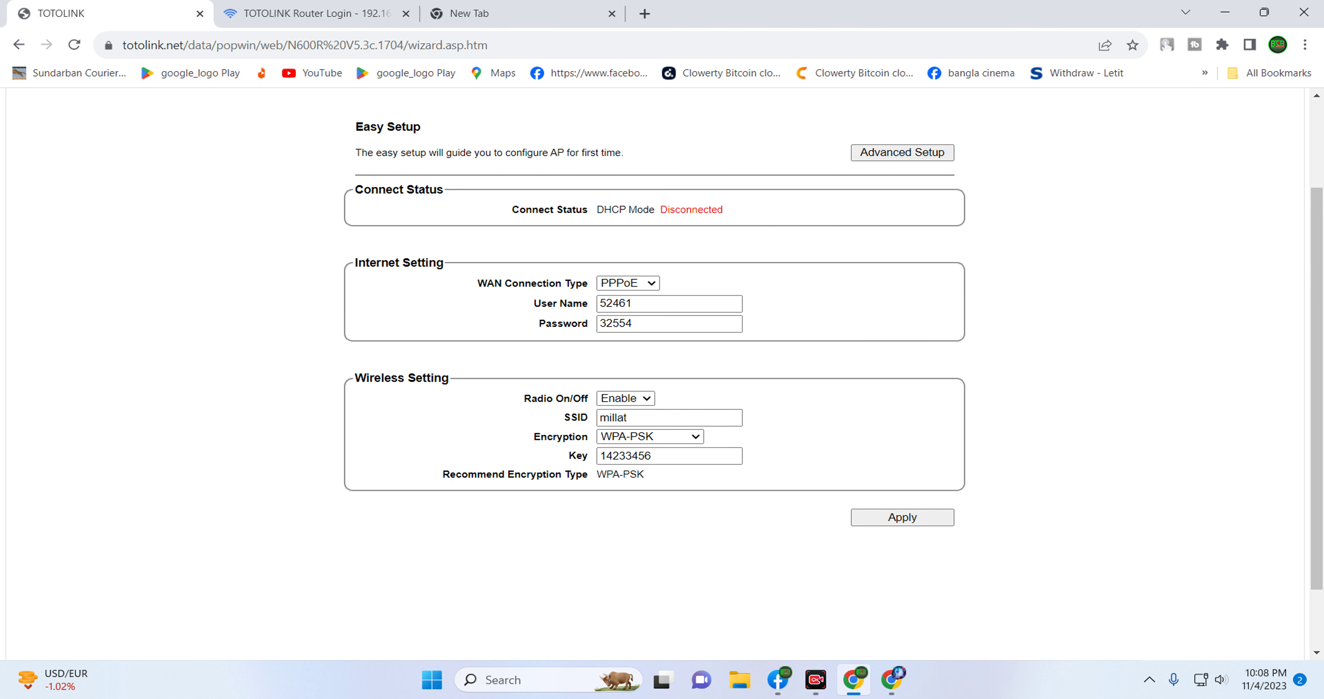
pyautogui.click(895, 154)
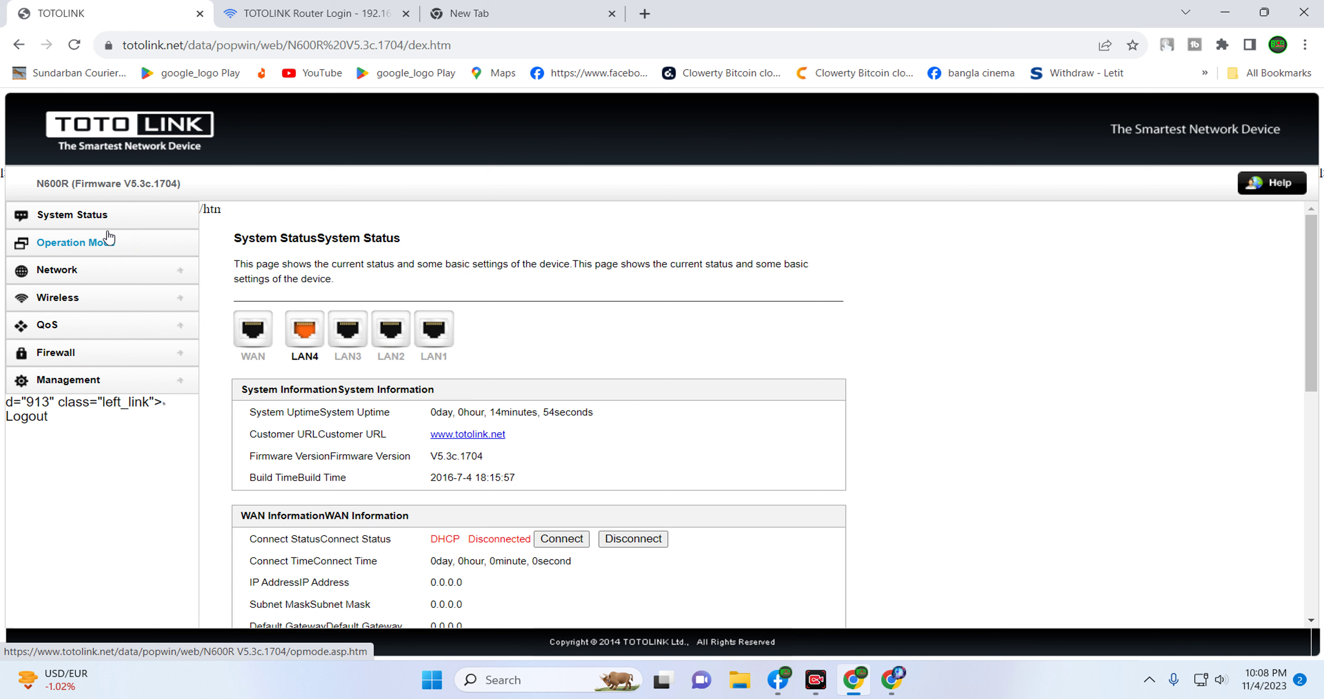
pyautogui.click(67, 225)
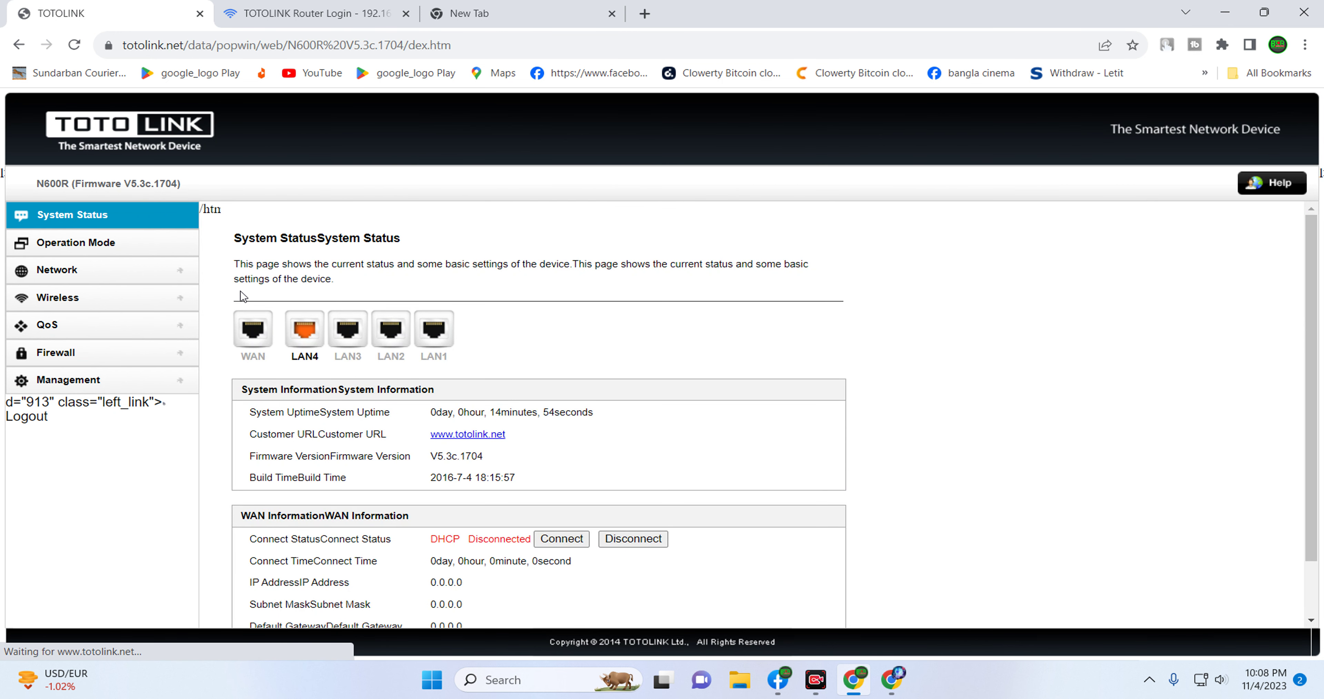
pyautogui.scroll(-1, 347, 383)
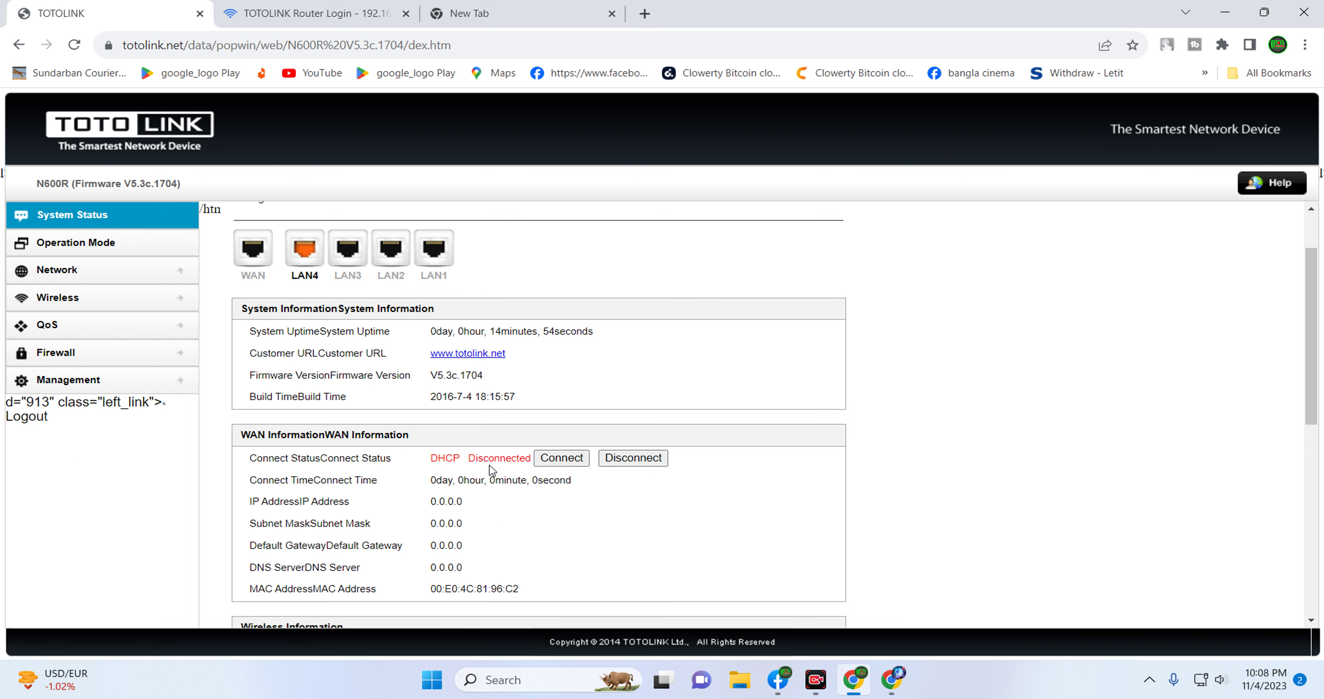
pyautogui.click(559, 459)
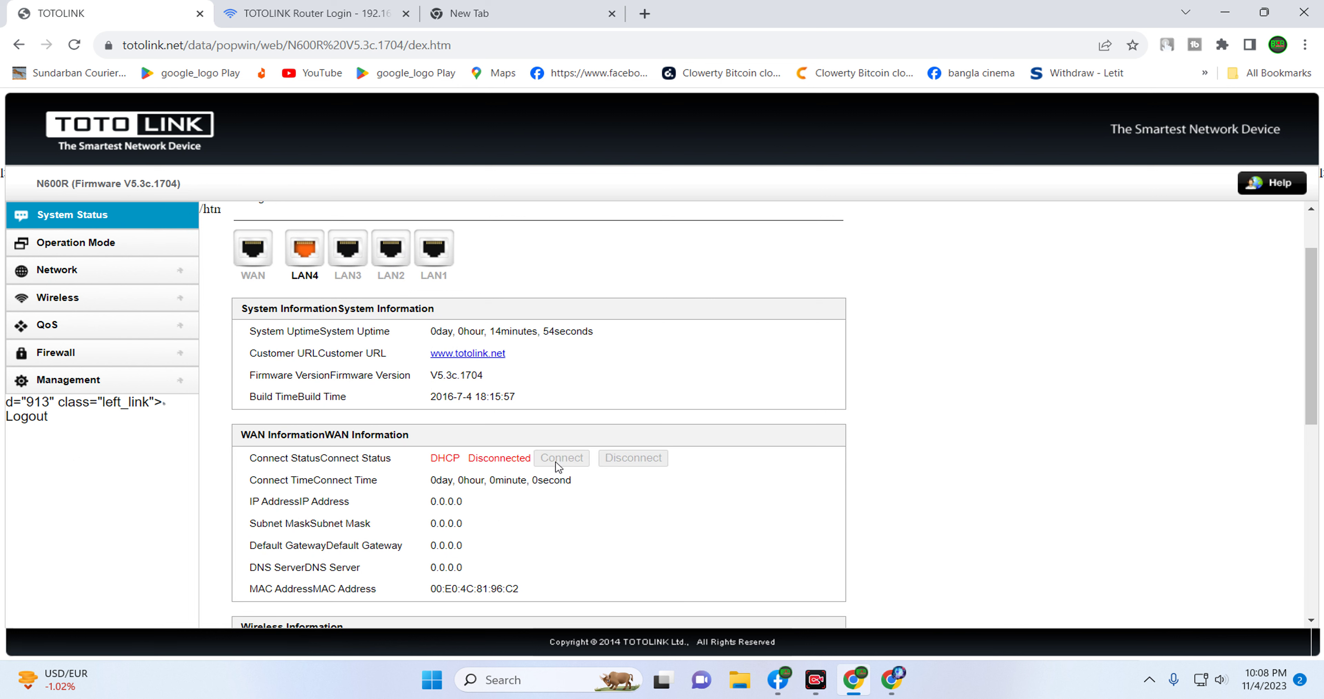
pyautogui.scroll(-3, 559, 465)
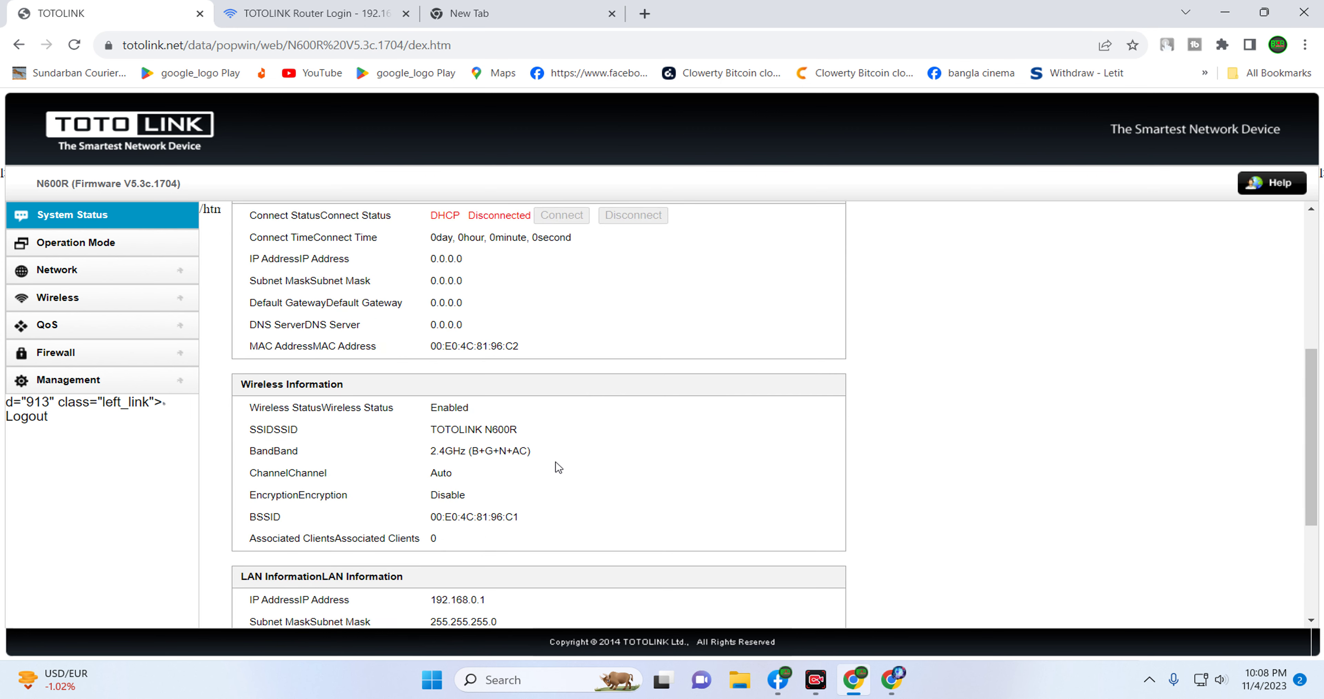
pyautogui.scroll(-1, 544, 455)
pyautogui.scroll(2, 544, 454)
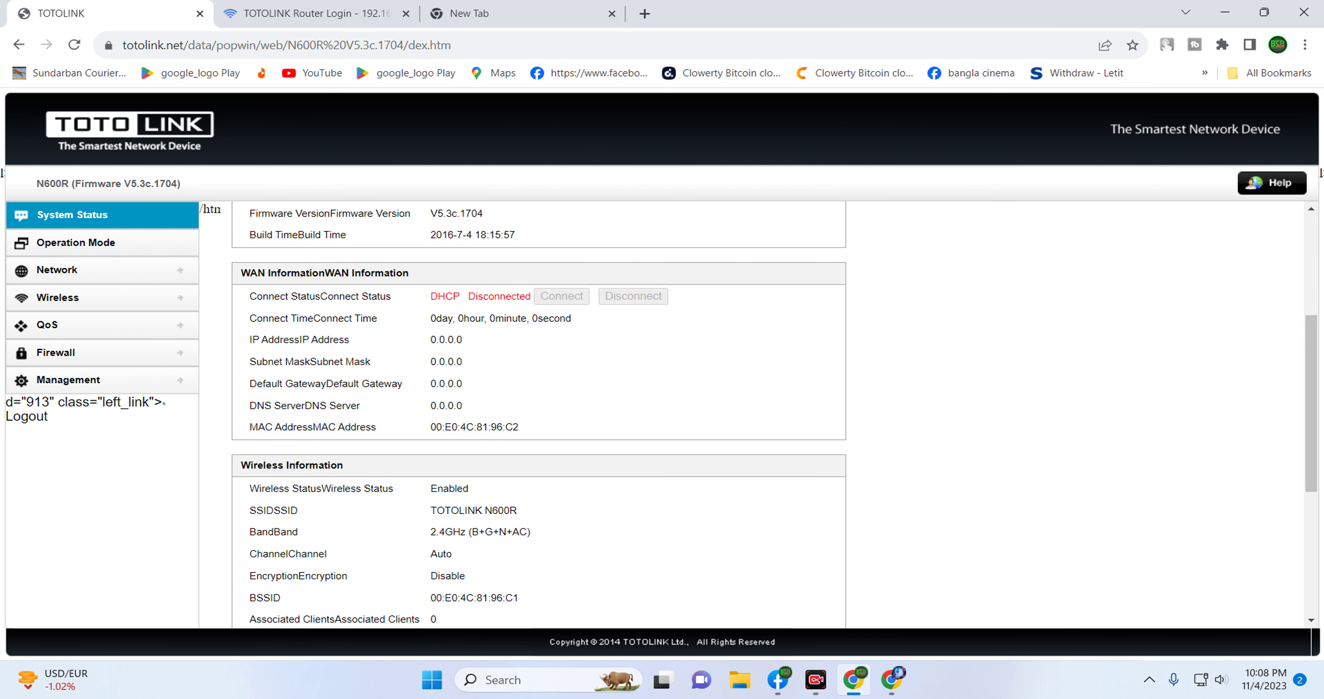
pyautogui.scroll(-3, 288, 383)
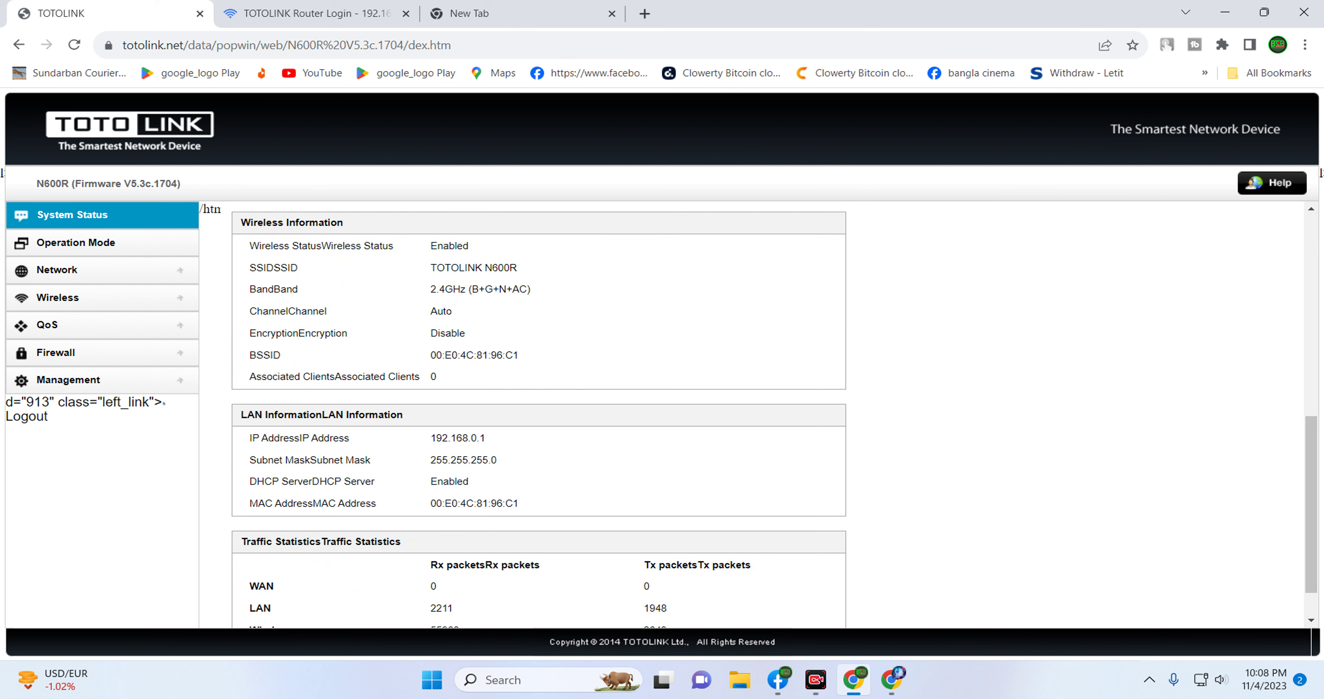
pyautogui.scroll(-1, 446, 408)
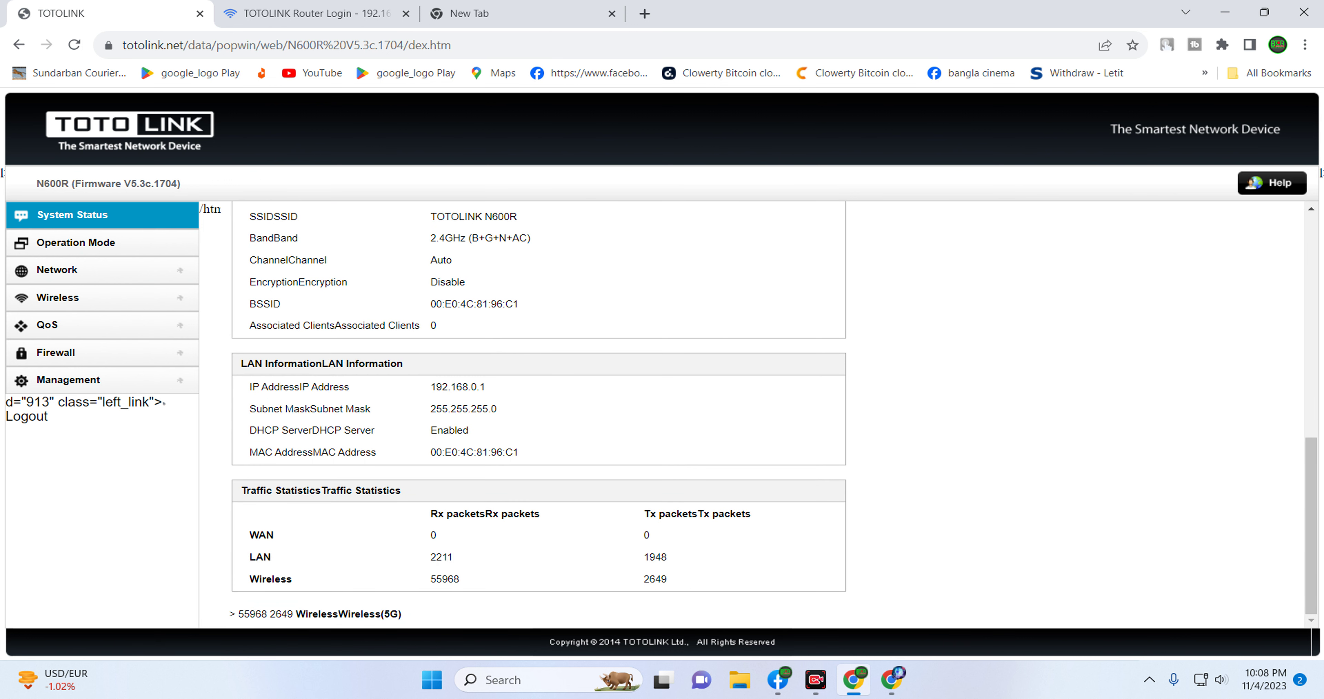
pyautogui.scroll(6, 539, 411)
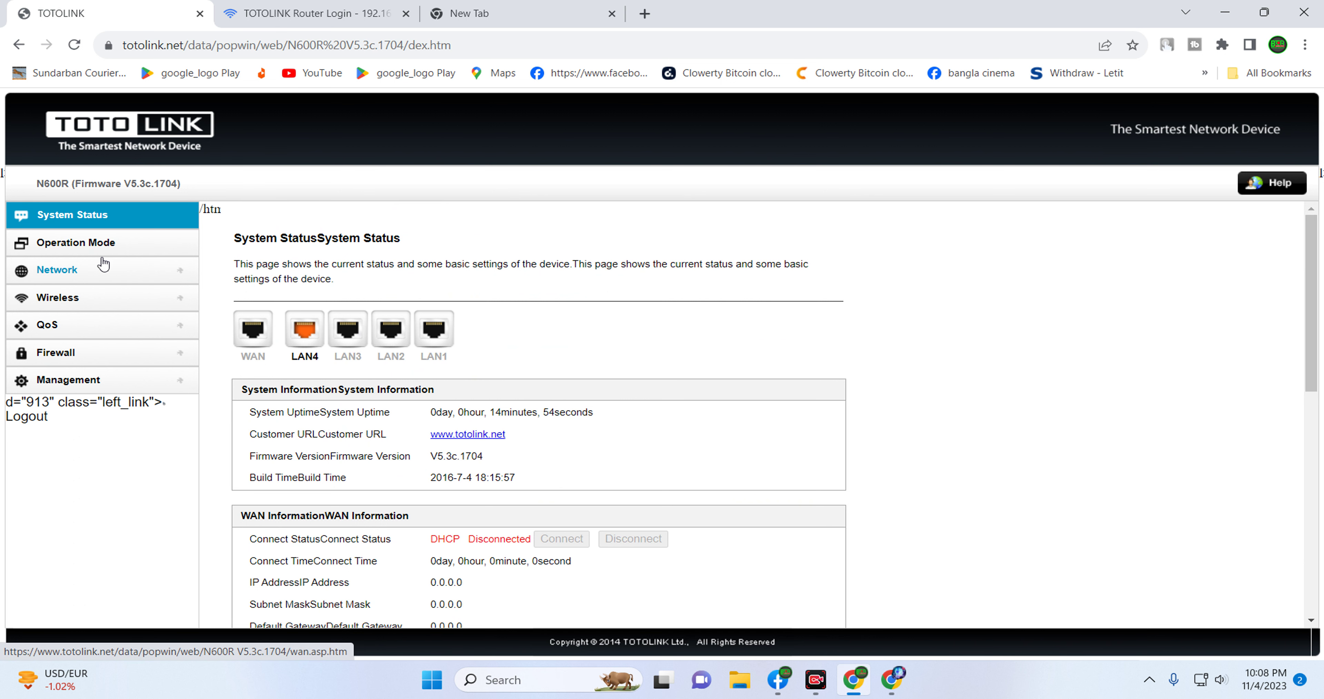
# Step: Open the Network WAN Setting page, which shows connection type DHCP
pyautogui.click(98, 248)
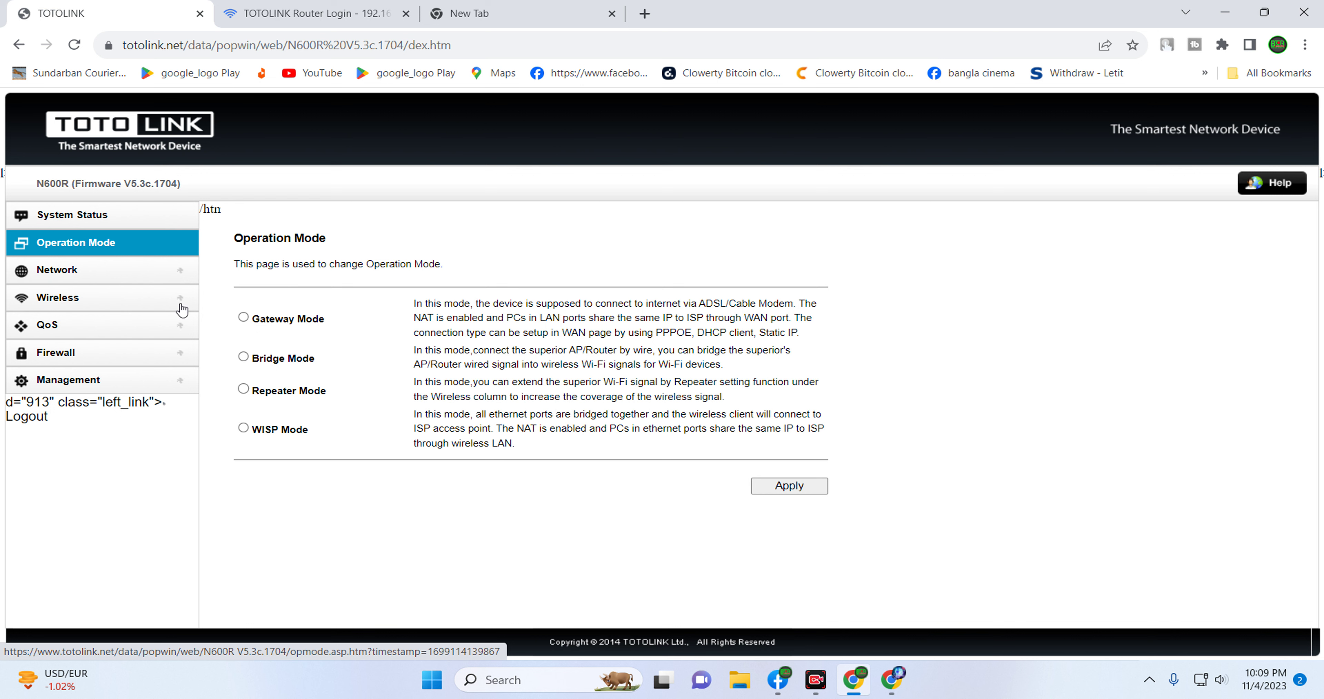
pyautogui.click(65, 274)
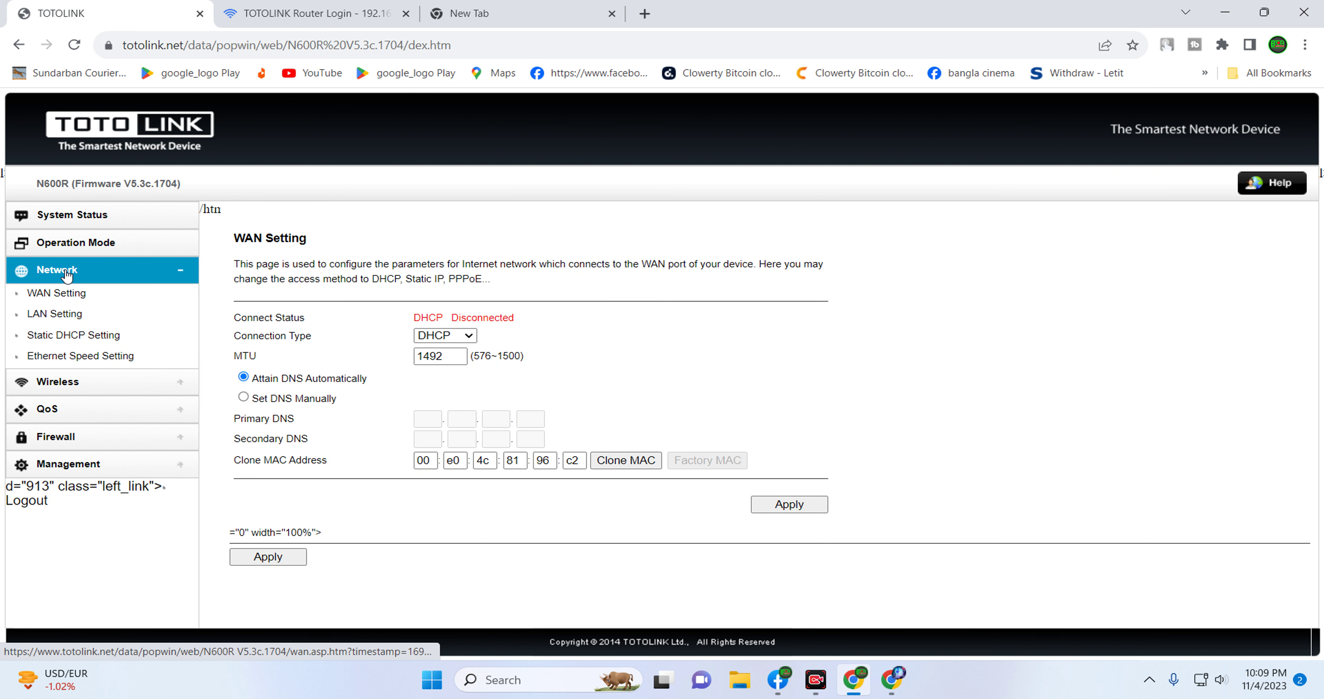
# Step: Choose PPPoE as the WAN connection type, keeping DNS obtained automatically
pyautogui.click(442, 337)
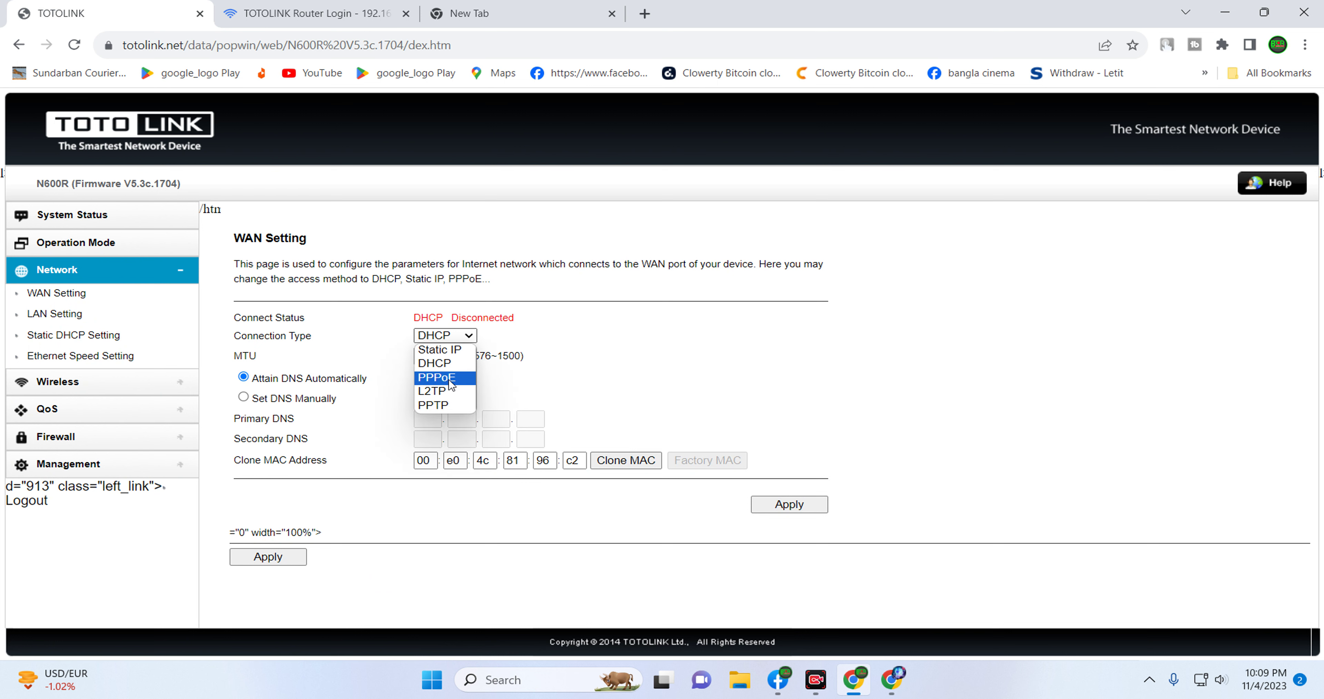
pyautogui.click(447, 378)
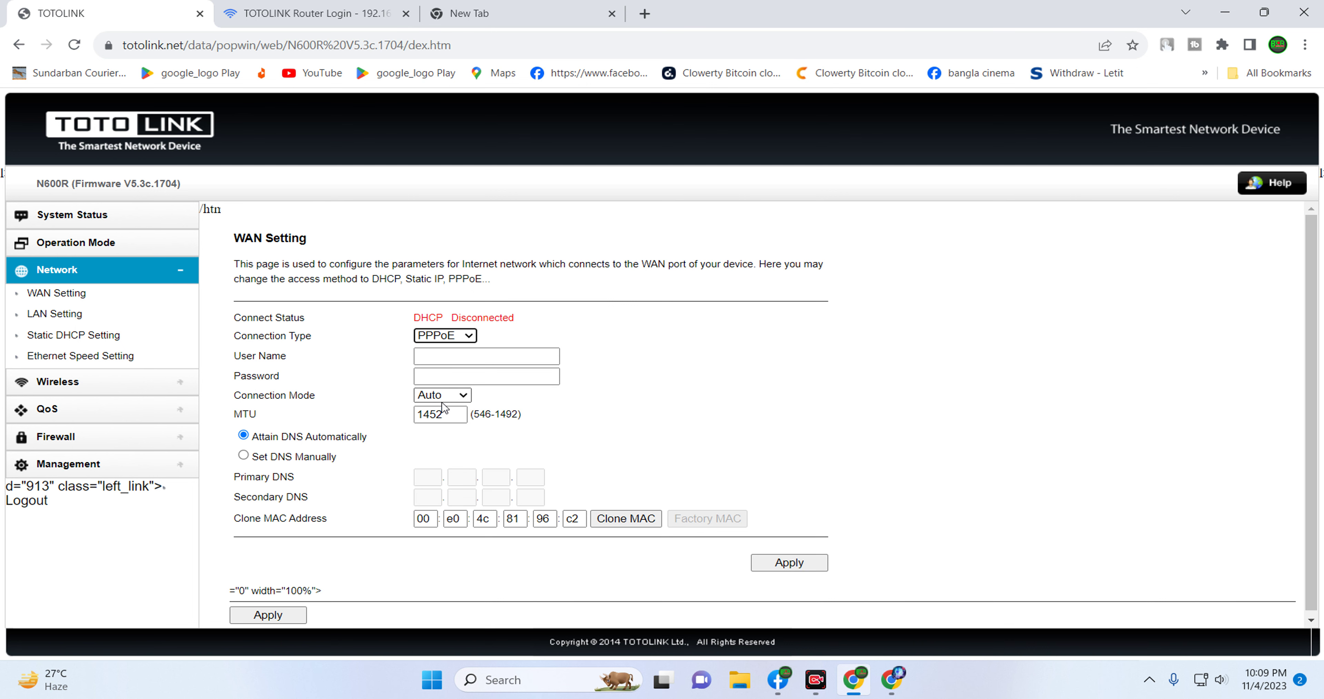
pyautogui.scroll(-1, 391, 442)
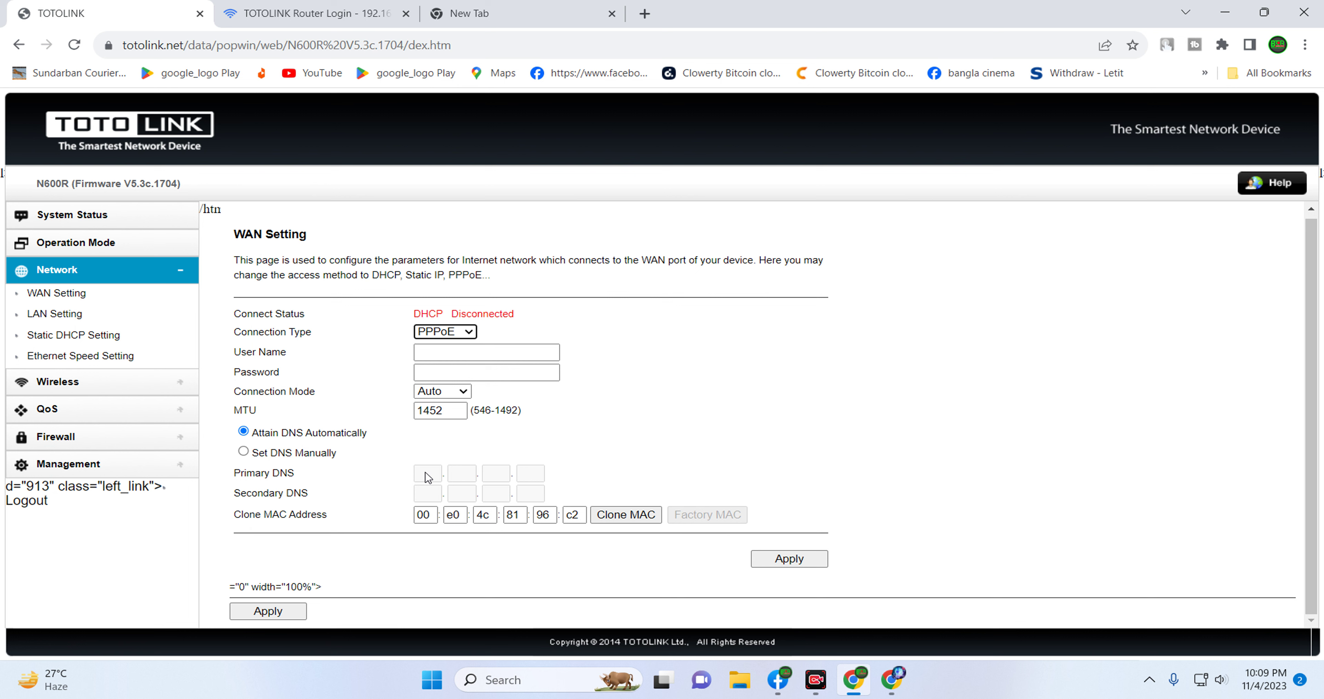
pyautogui.click(437, 473)
pyautogui.click(243, 451)
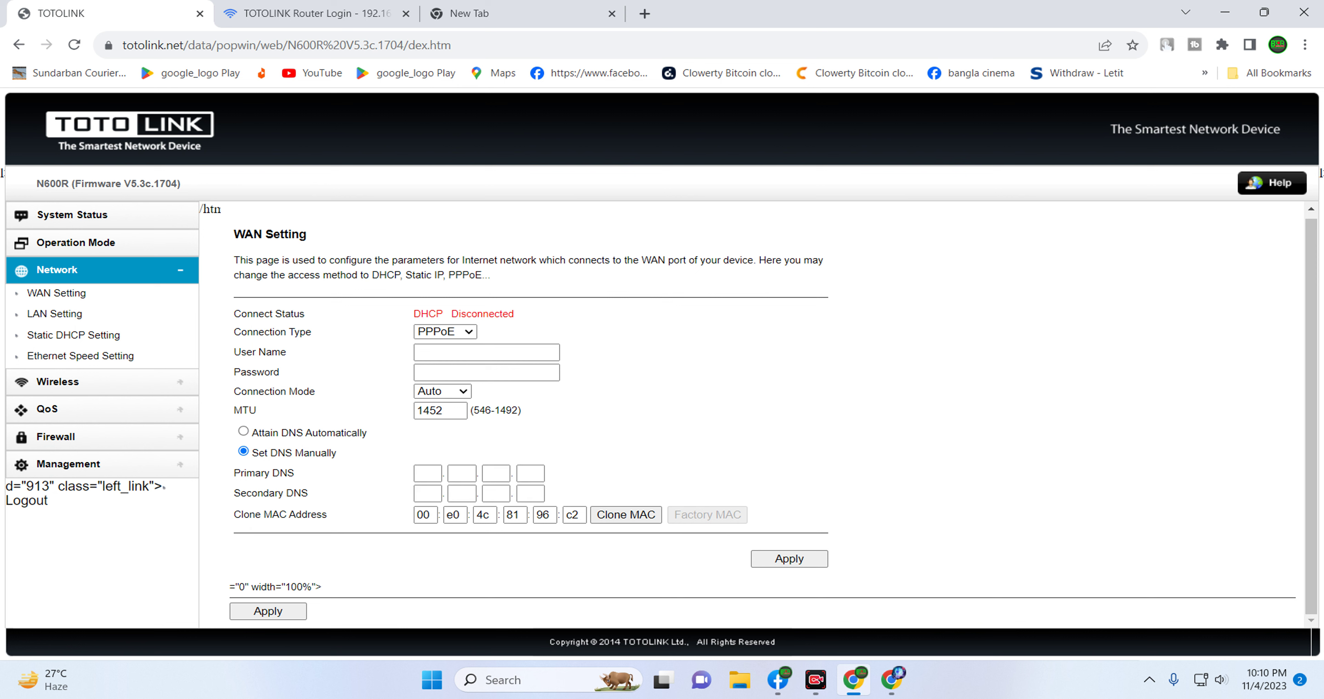
pyautogui.click(244, 431)
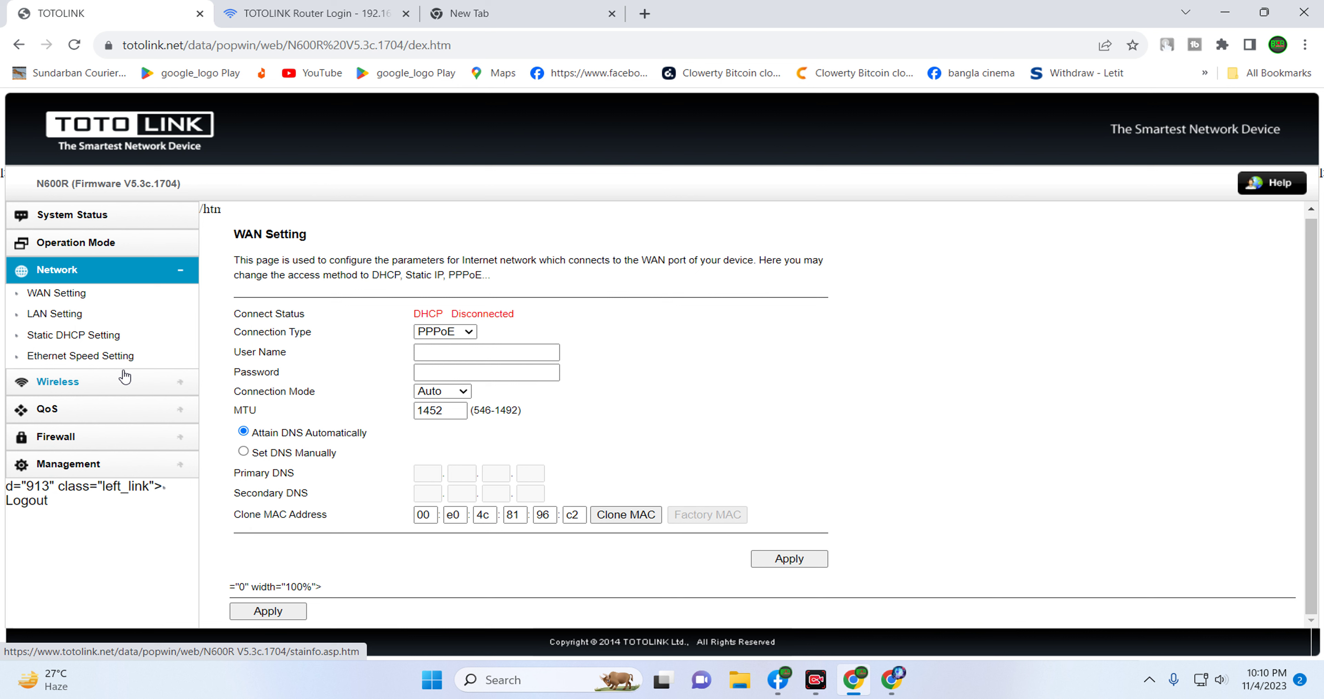
pyautogui.click(54, 291)
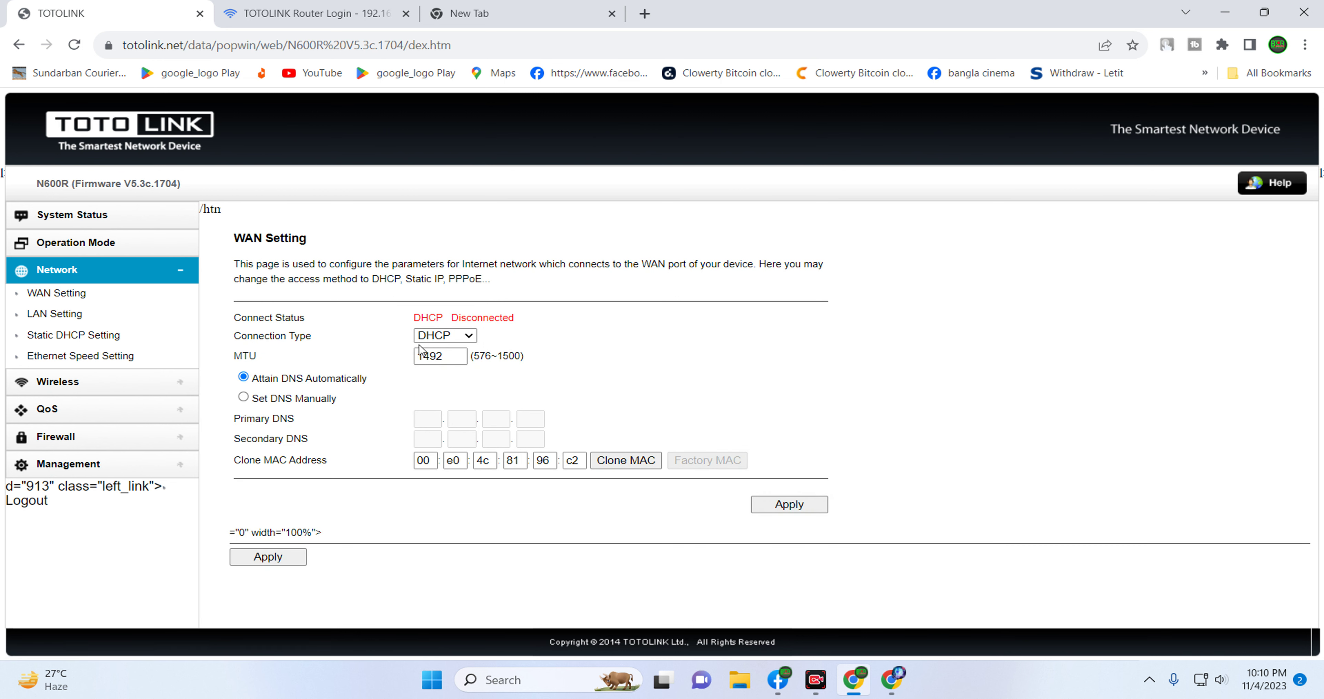
# Step: View the Static DHCP Setting page, then go to Ethernet Speed Setting
pyautogui.click(430, 342)
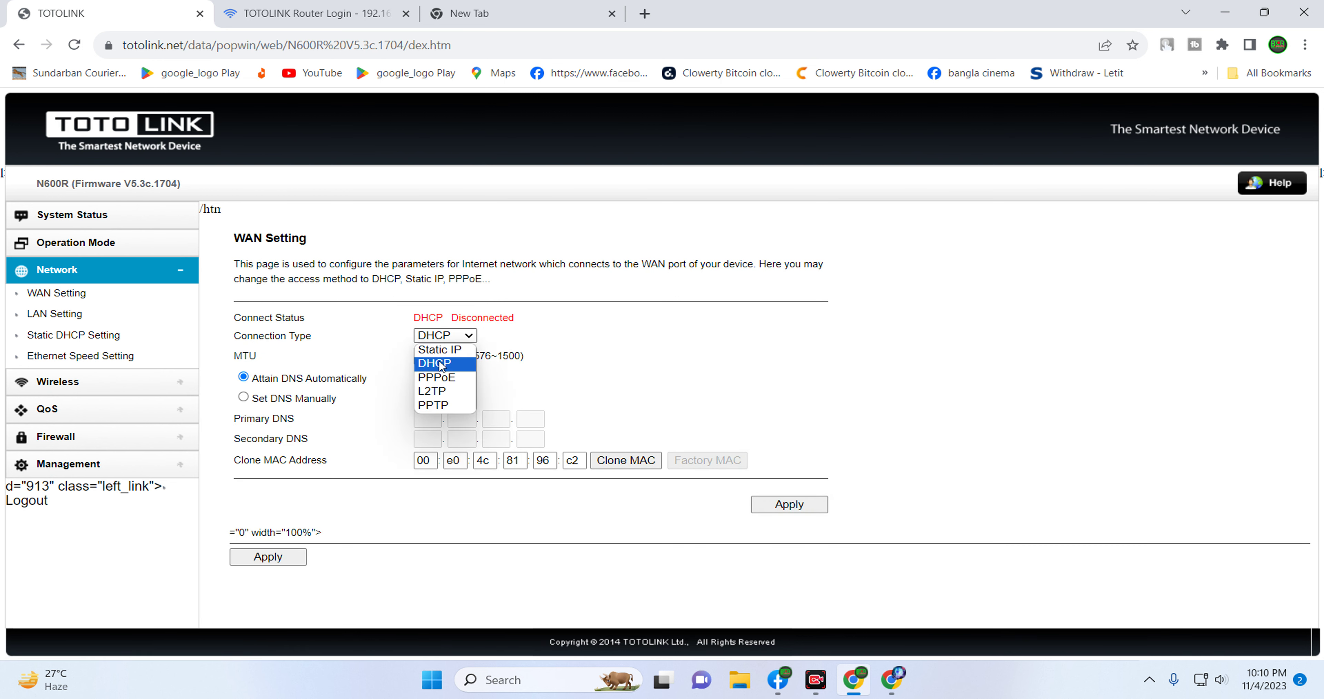
pyautogui.click(84, 337)
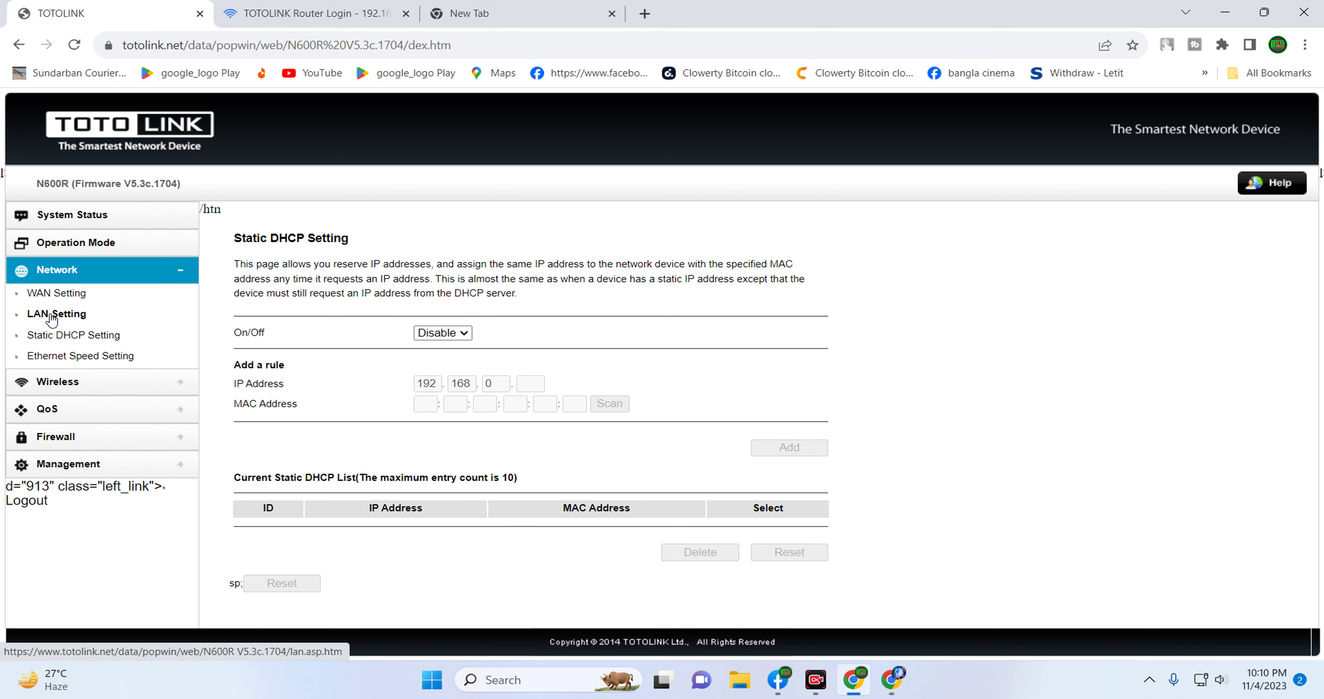
pyautogui.click(70, 362)
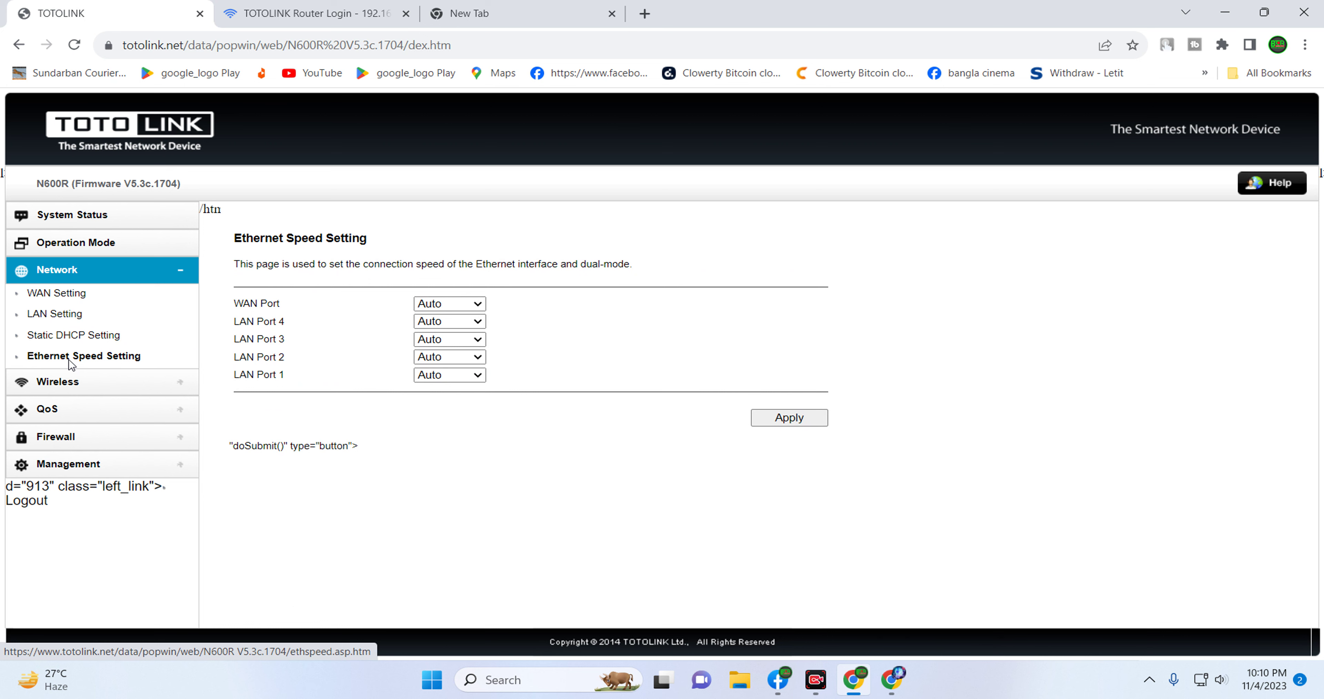
pyautogui.click(474, 303)
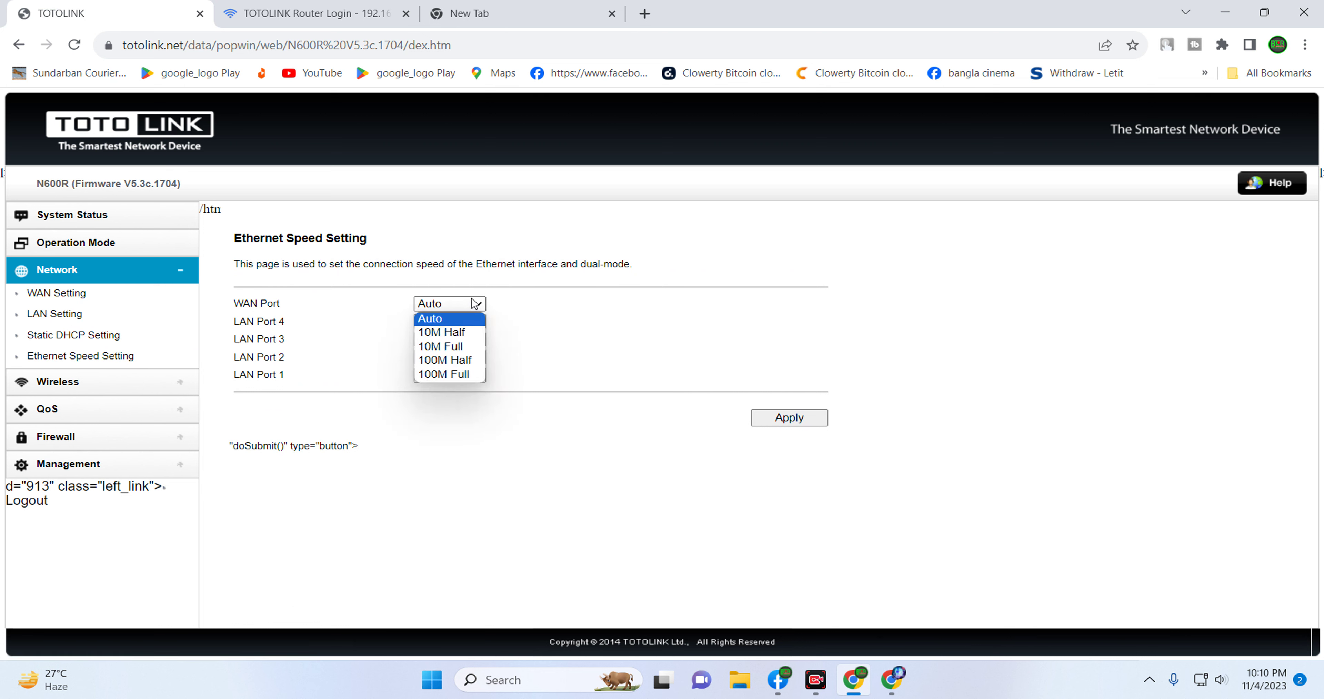
# Step: Set WAN Port to 10M Half, LAN Port 4 to 10M Full, LAN Port 3 to 100M Half
pyautogui.click(447, 335)
pyautogui.click(445, 322)
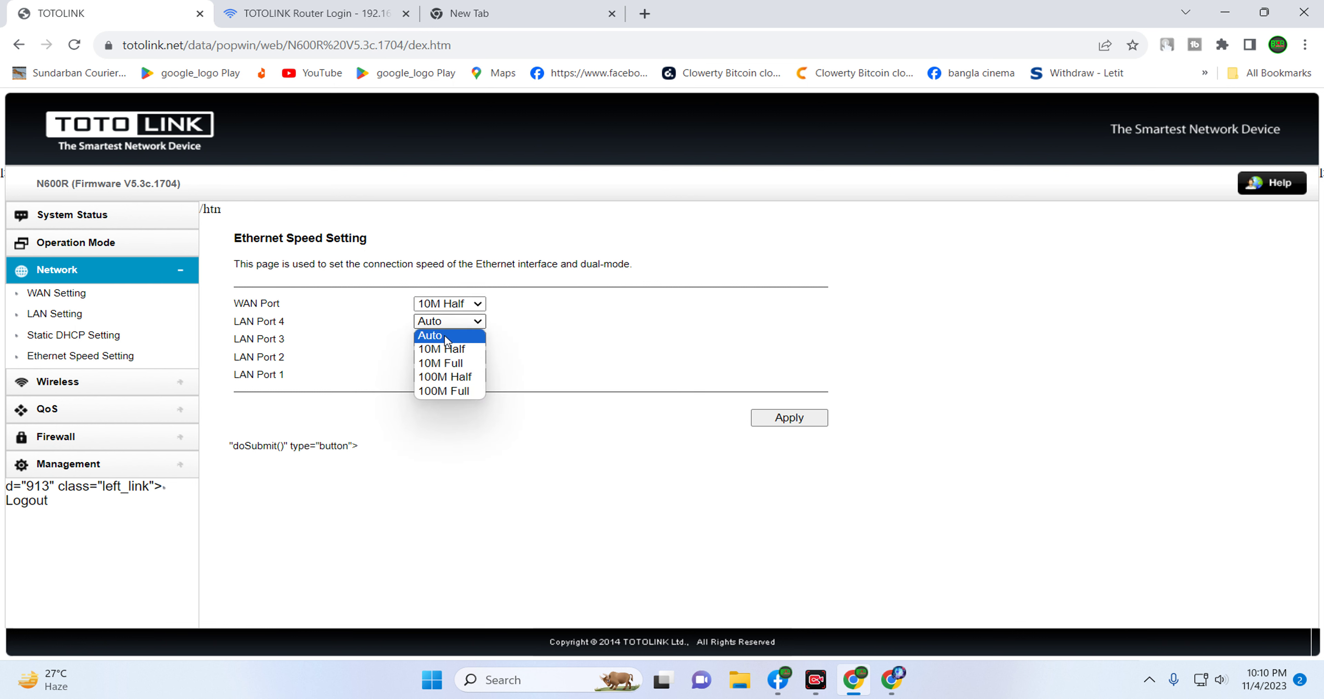
pyautogui.click(452, 350)
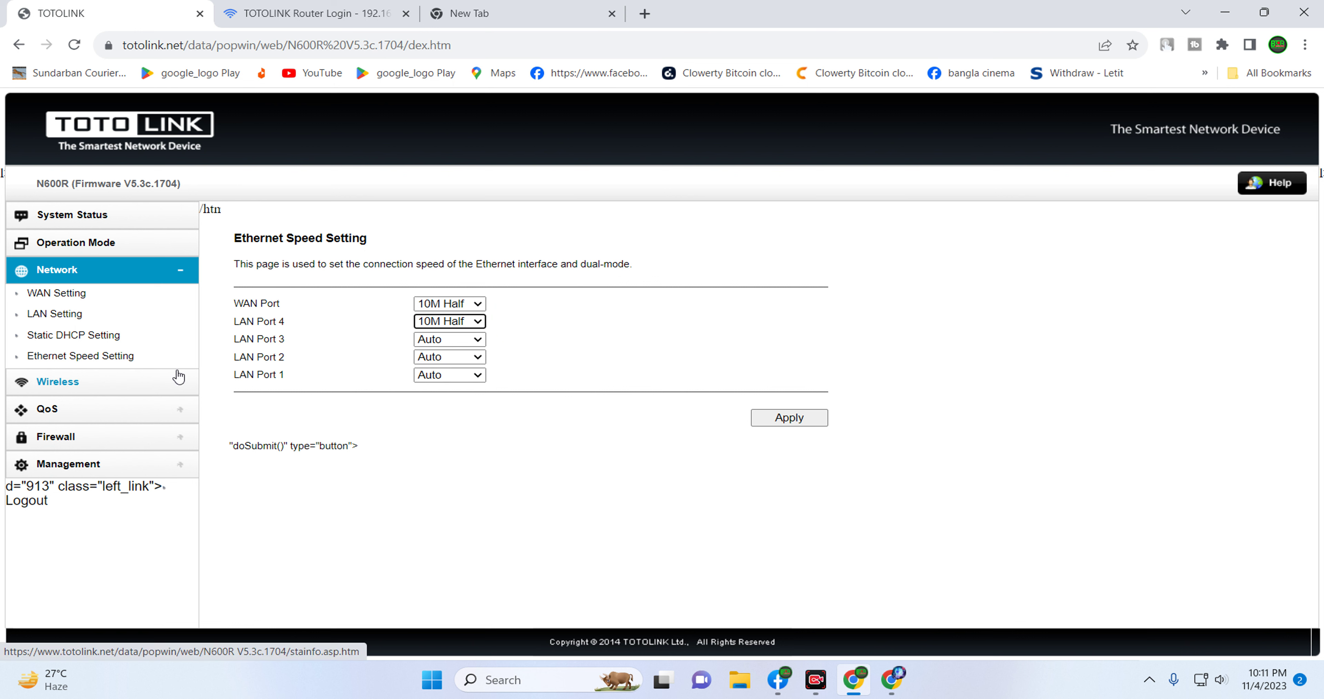
pyautogui.click(446, 323)
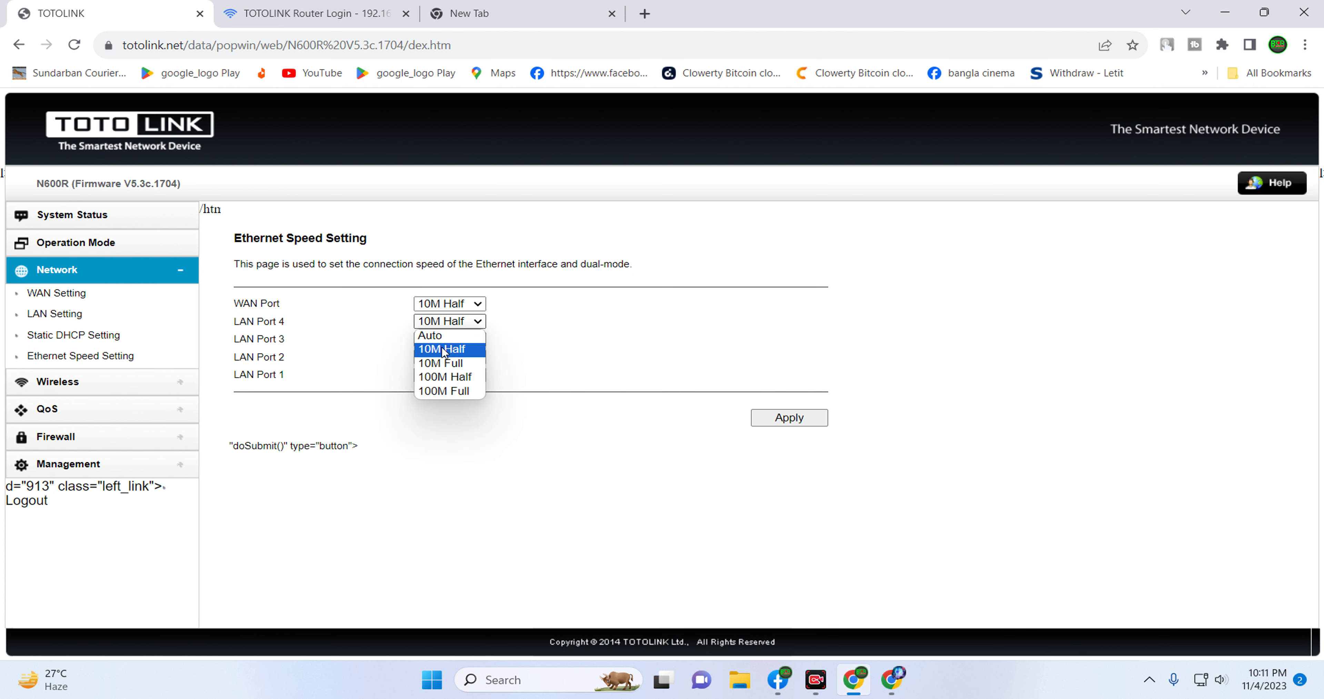
pyautogui.click(442, 363)
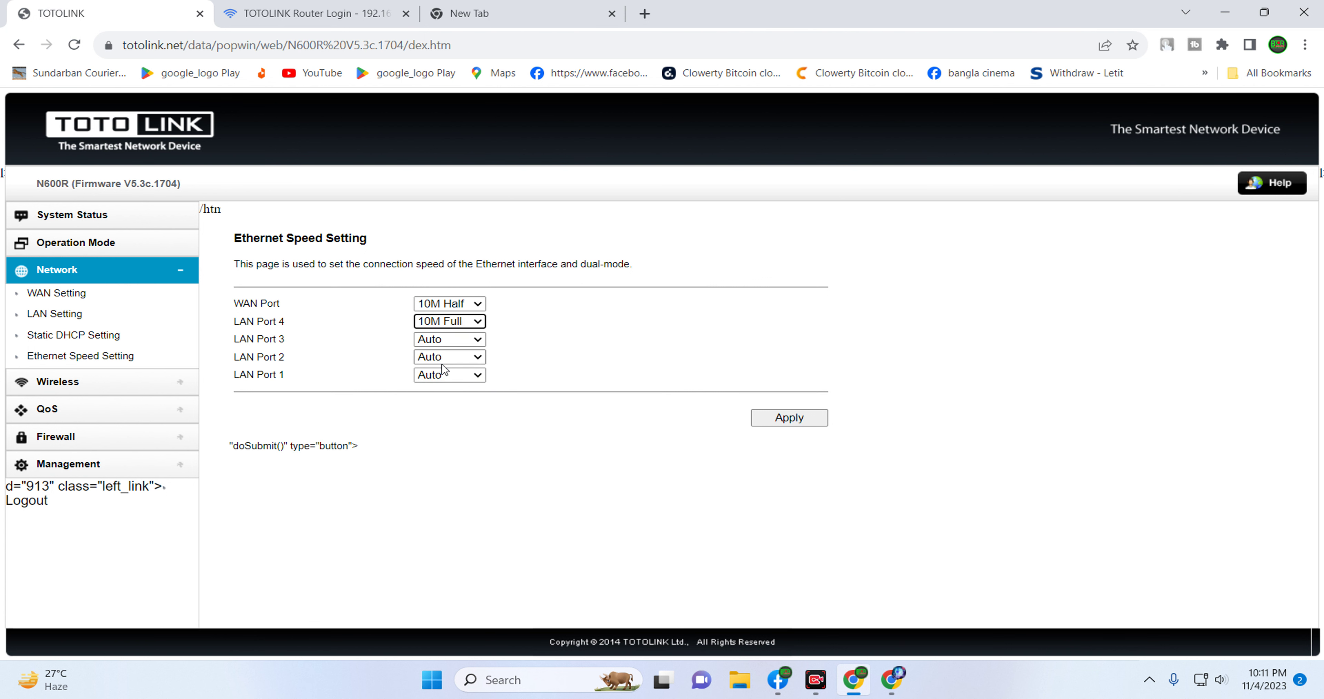
pyautogui.click(440, 340)
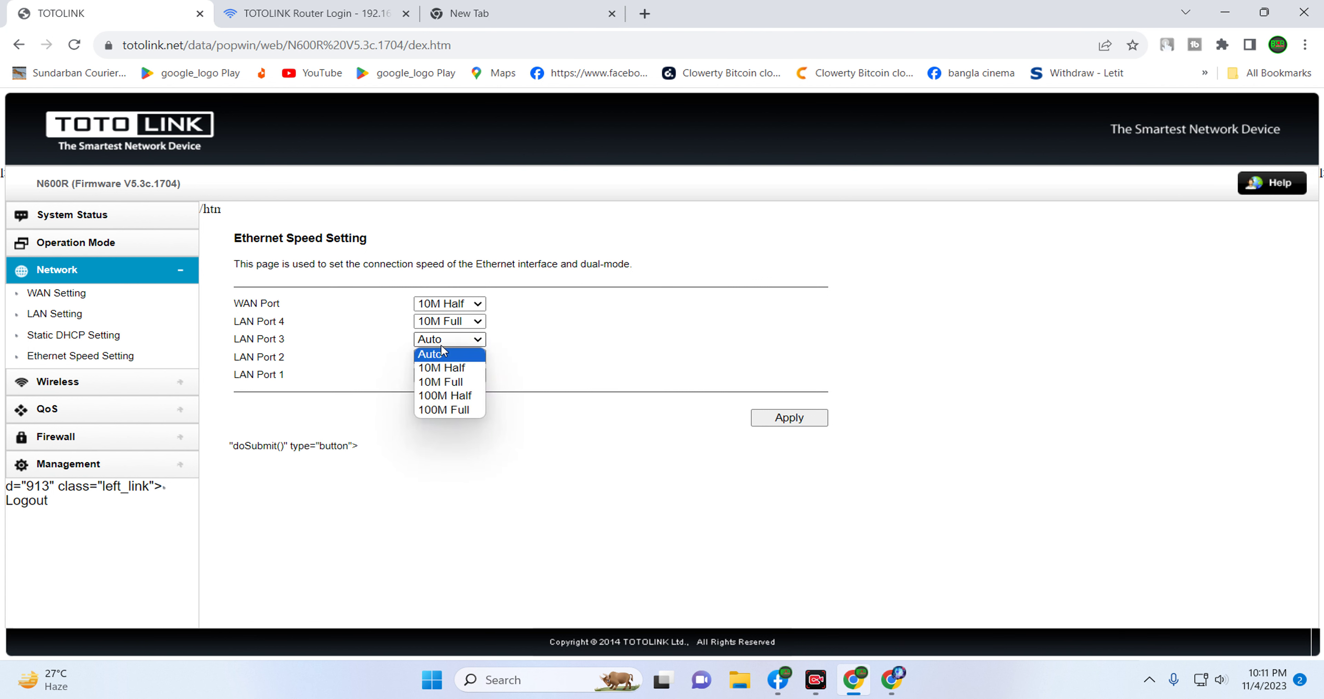
pyautogui.click(461, 396)
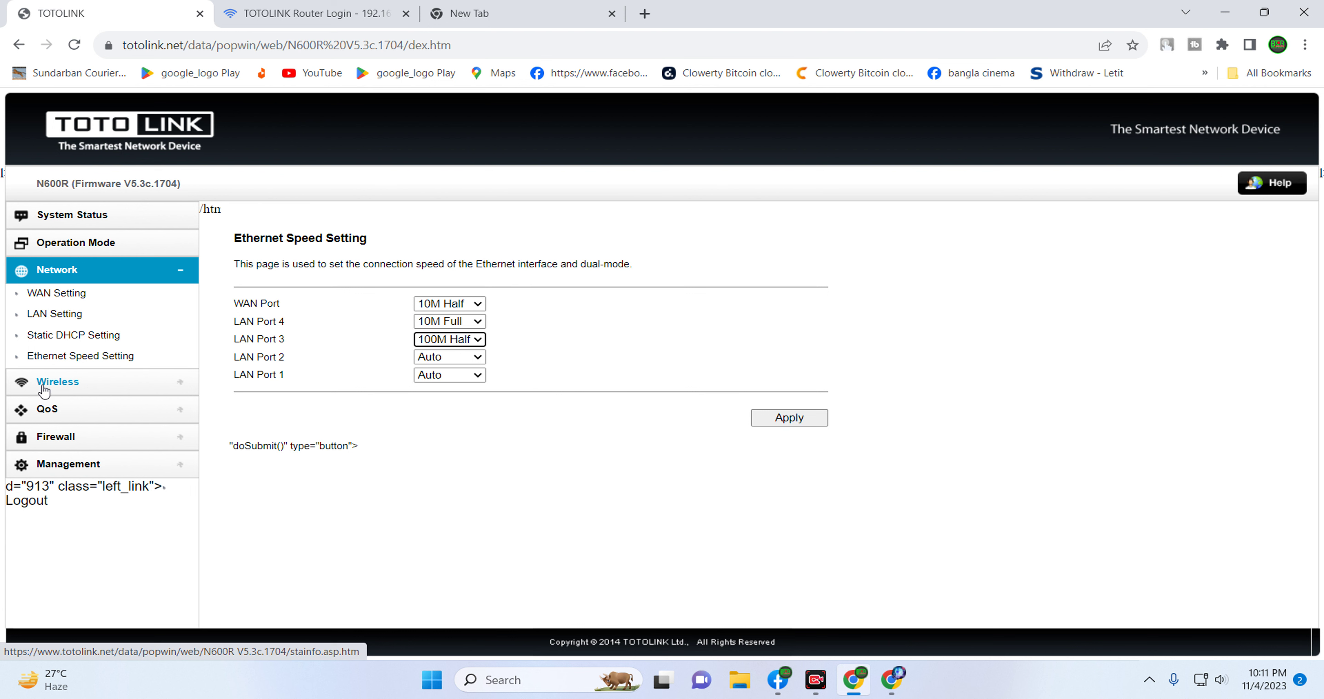
pyautogui.click(45, 392)
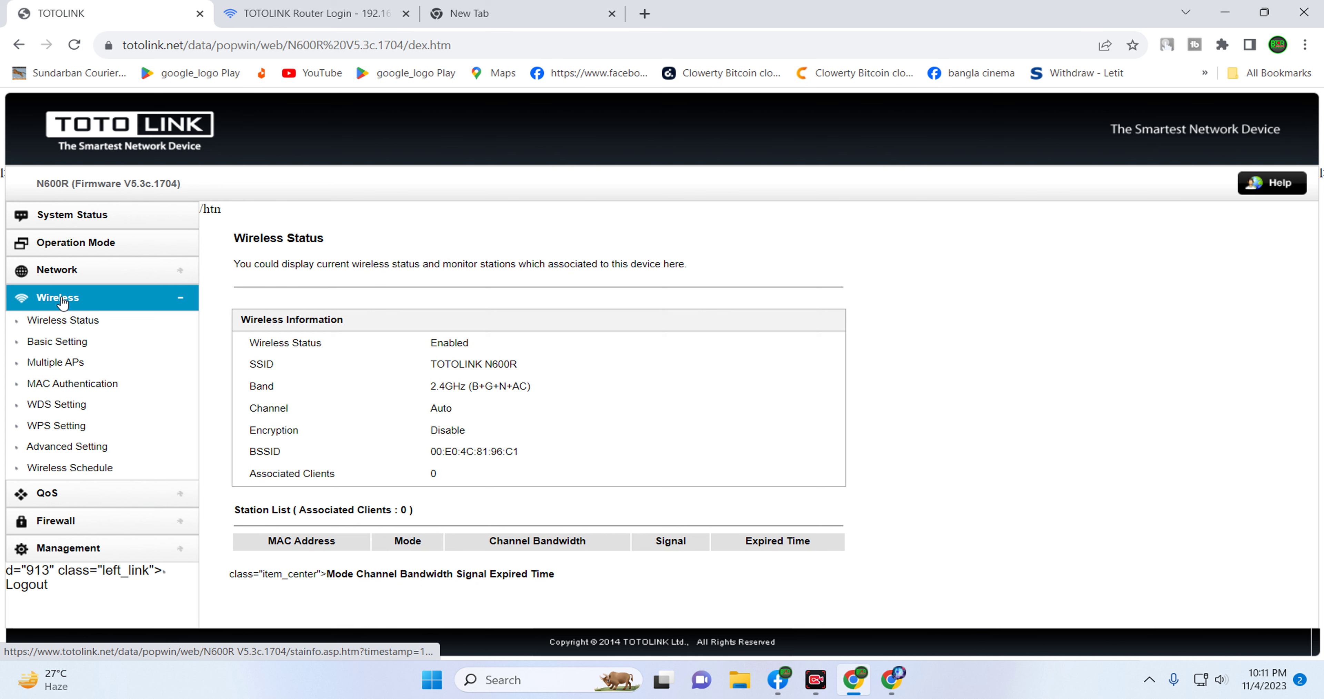
# Step: Open Wireless Status and select the SSID 'TOTOLINK N600R' in the information table
pyautogui.click(67, 321)
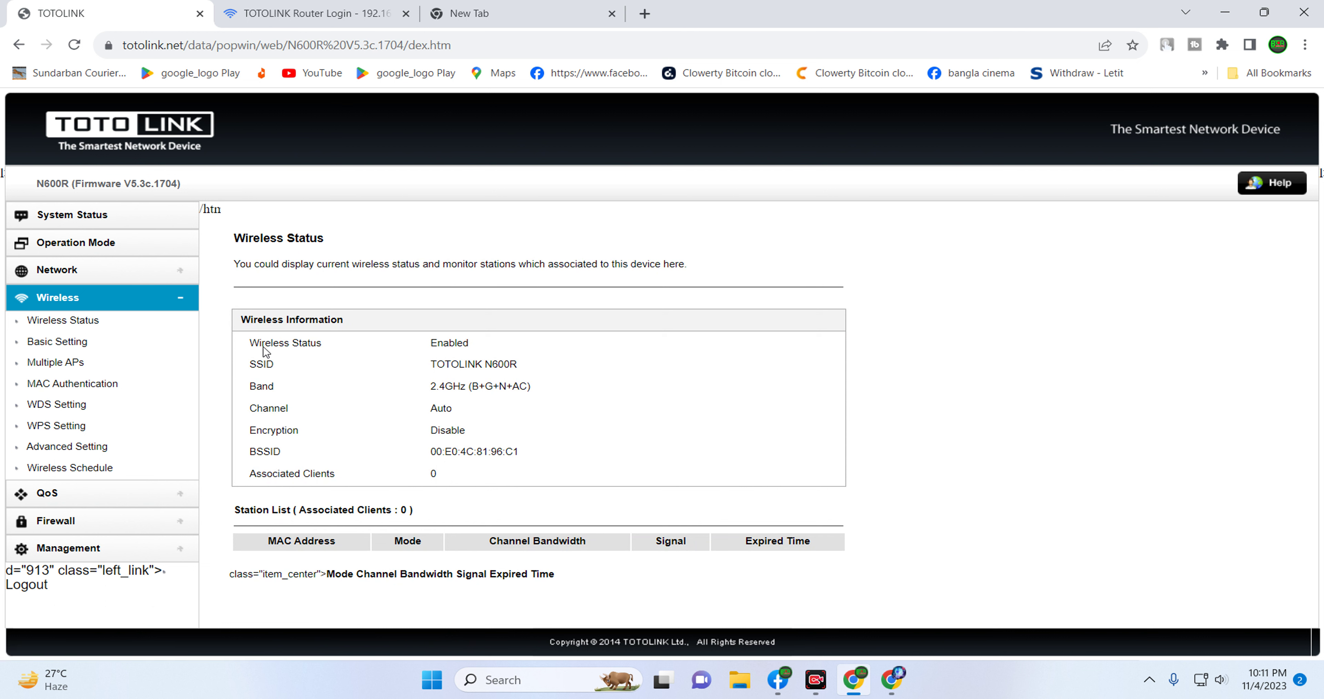
pyautogui.moveTo(250, 344); pyautogui.dragTo(433, 383)
pyautogui.click(364, 363)
pyautogui.moveTo(430, 364); pyautogui.dragTo(517, 364)
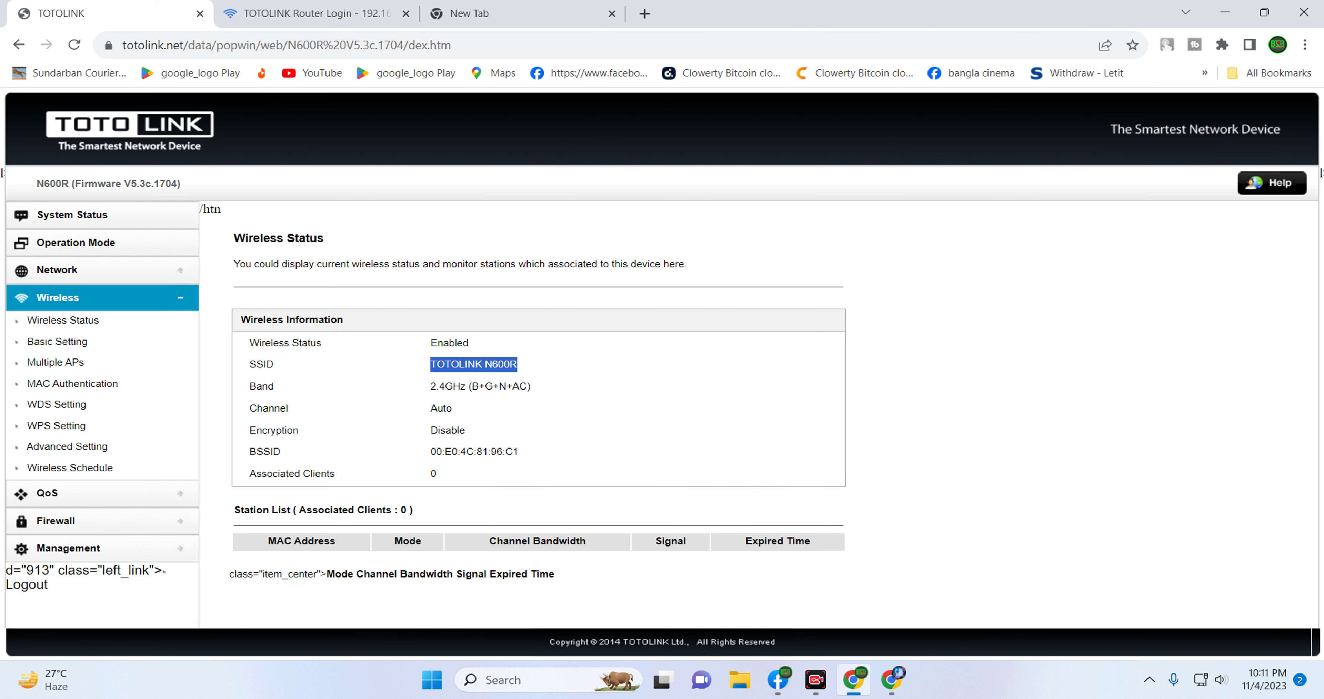
pyautogui.click(509, 342)
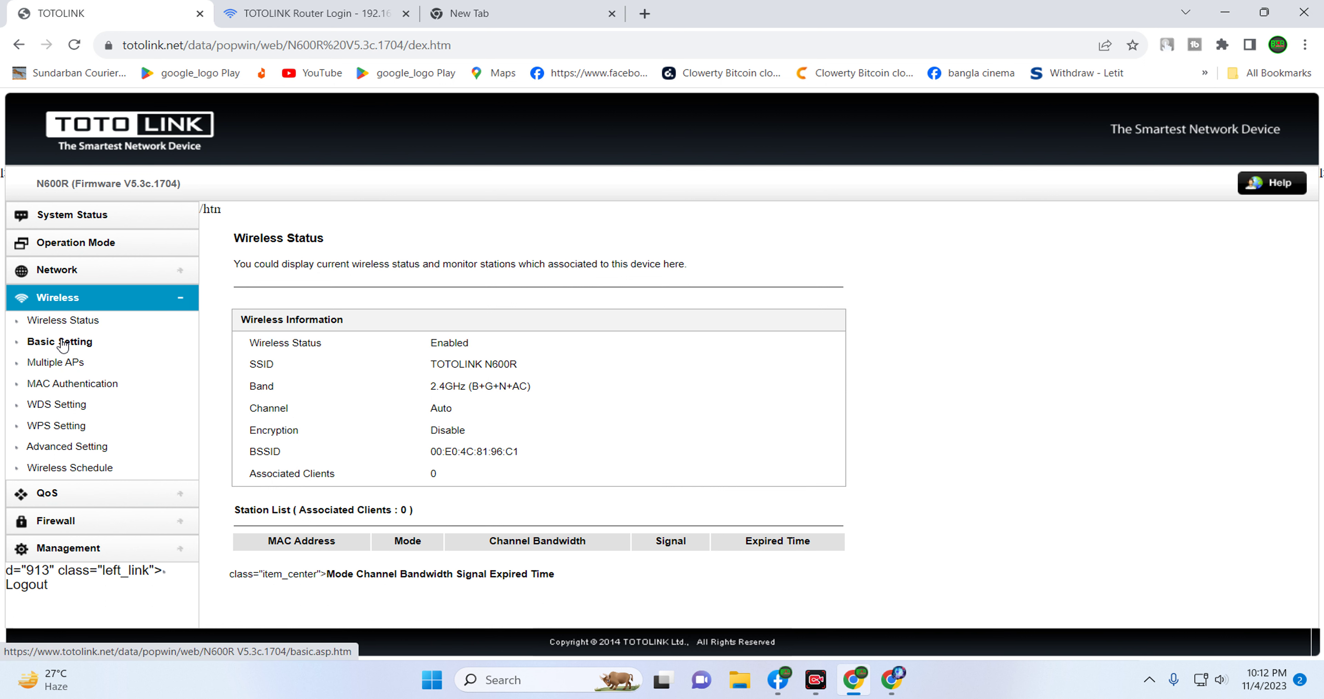
# Step: Leave radio Enable, SSID TOTOLINK N600R, 2.4 GHz band and 20/40MHz bandwidth unchanged
pyautogui.click(29, 345)
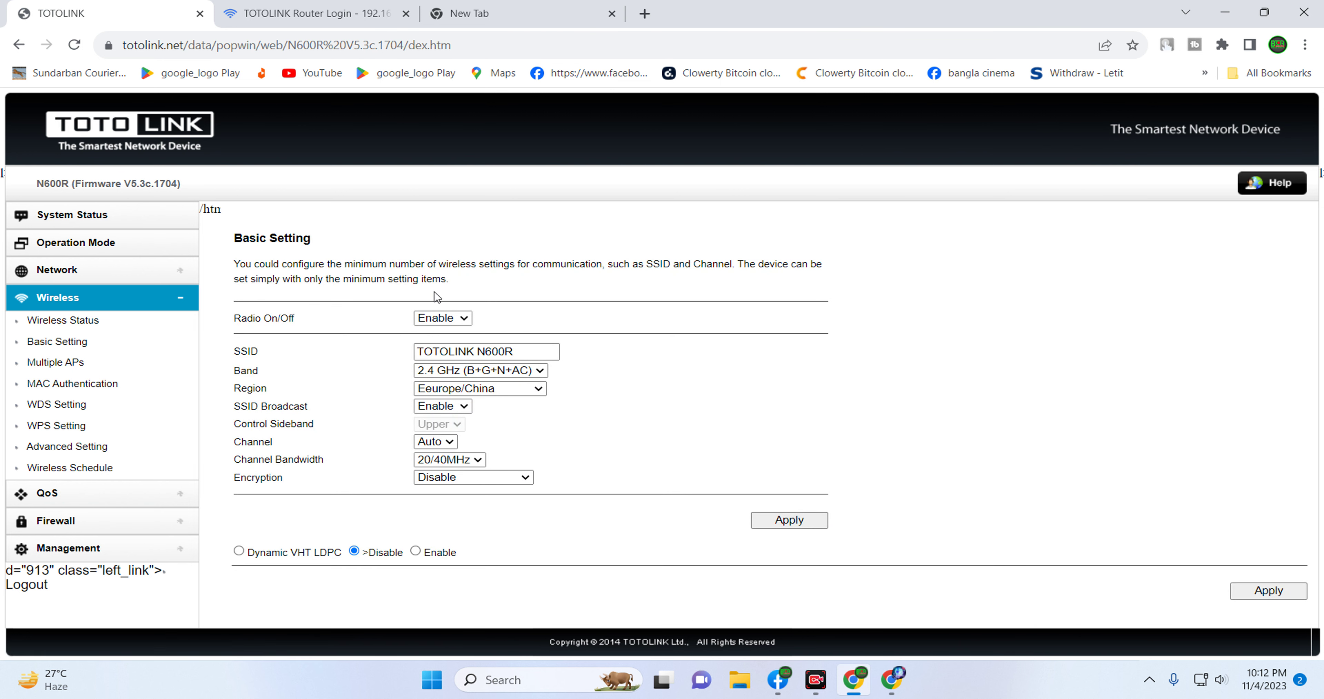
pyautogui.click(443, 324)
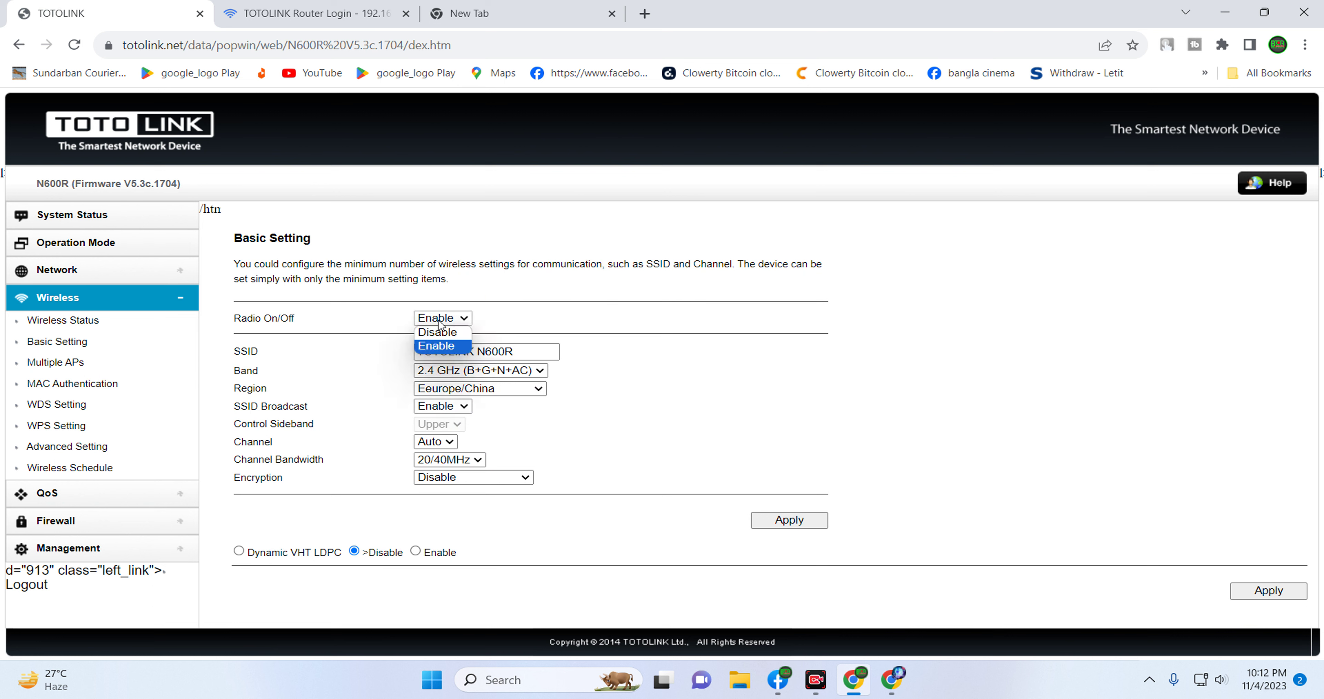
pyautogui.click(506, 322)
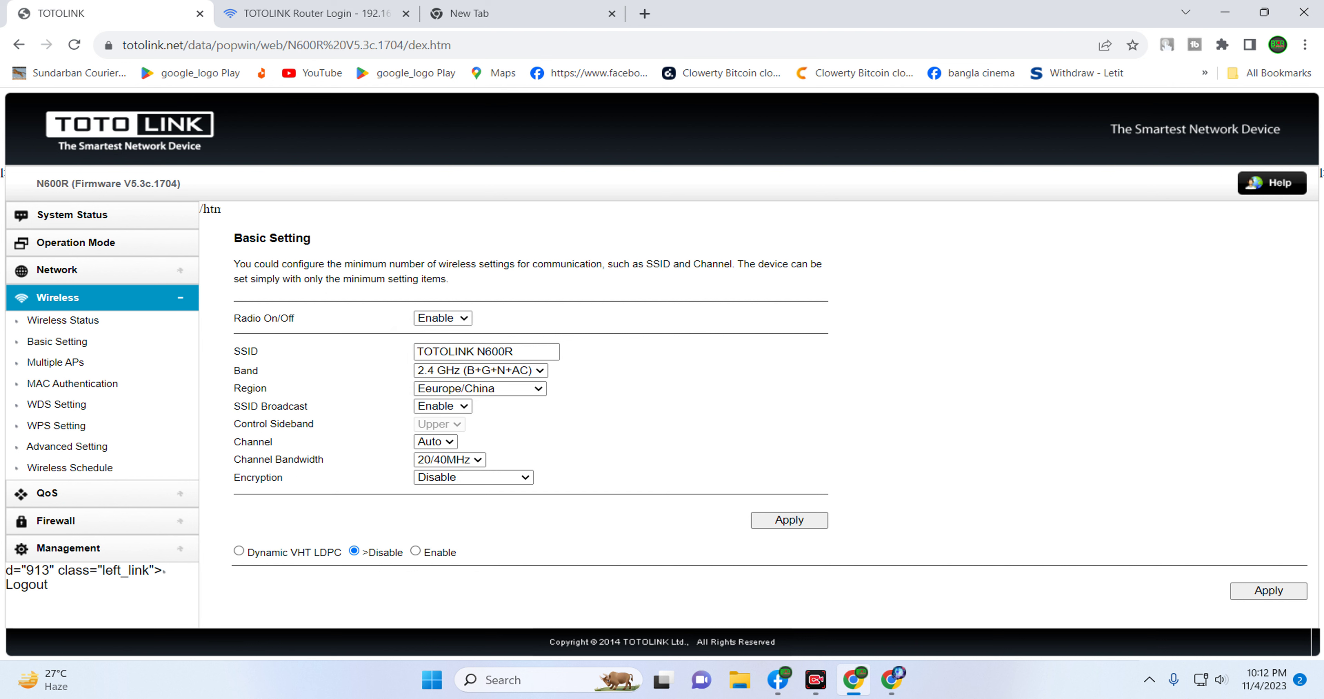
pyautogui.moveTo(514, 351); pyautogui.dragTo(399, 357)
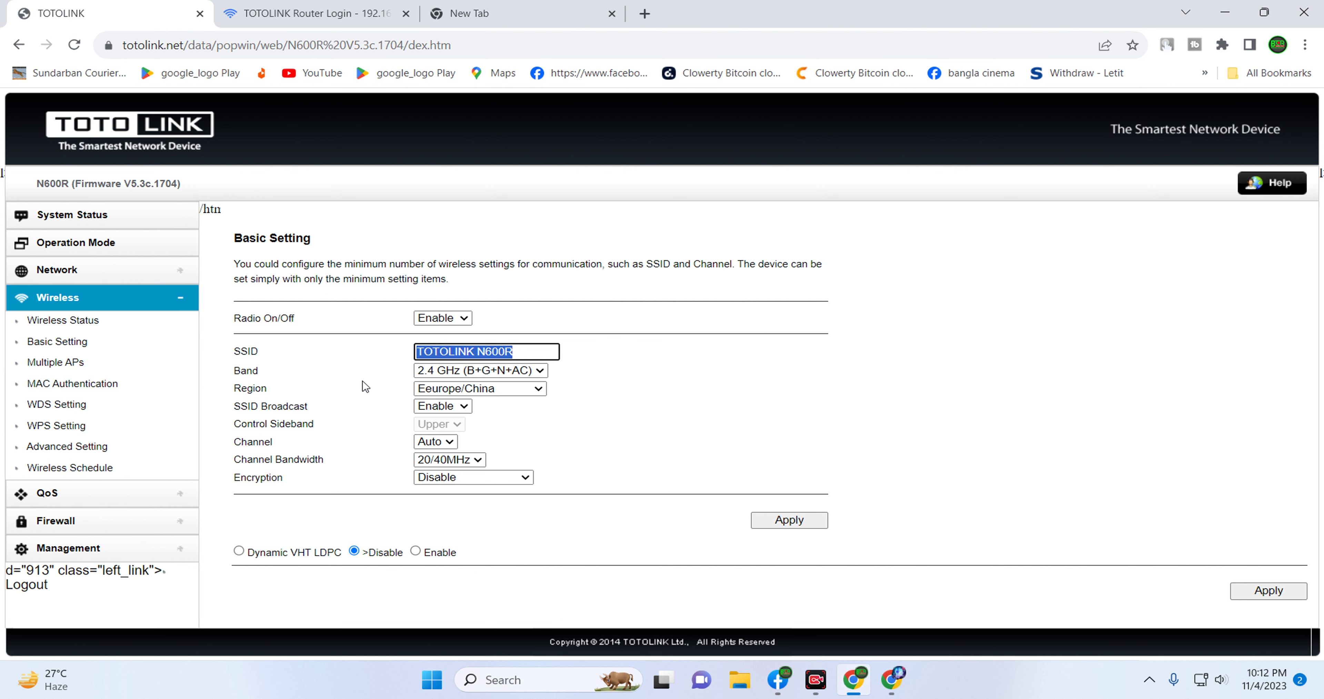
pyautogui.click(432, 373)
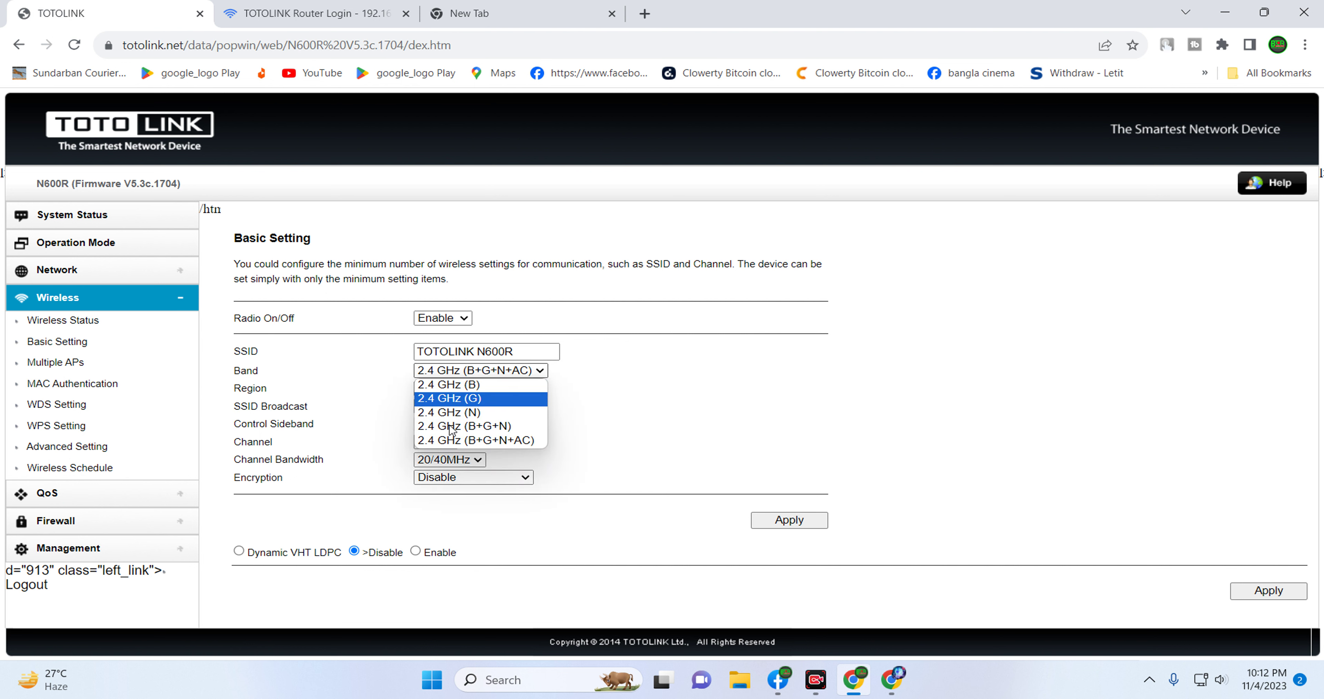
pyautogui.click(451, 440)
pyautogui.click(451, 400)
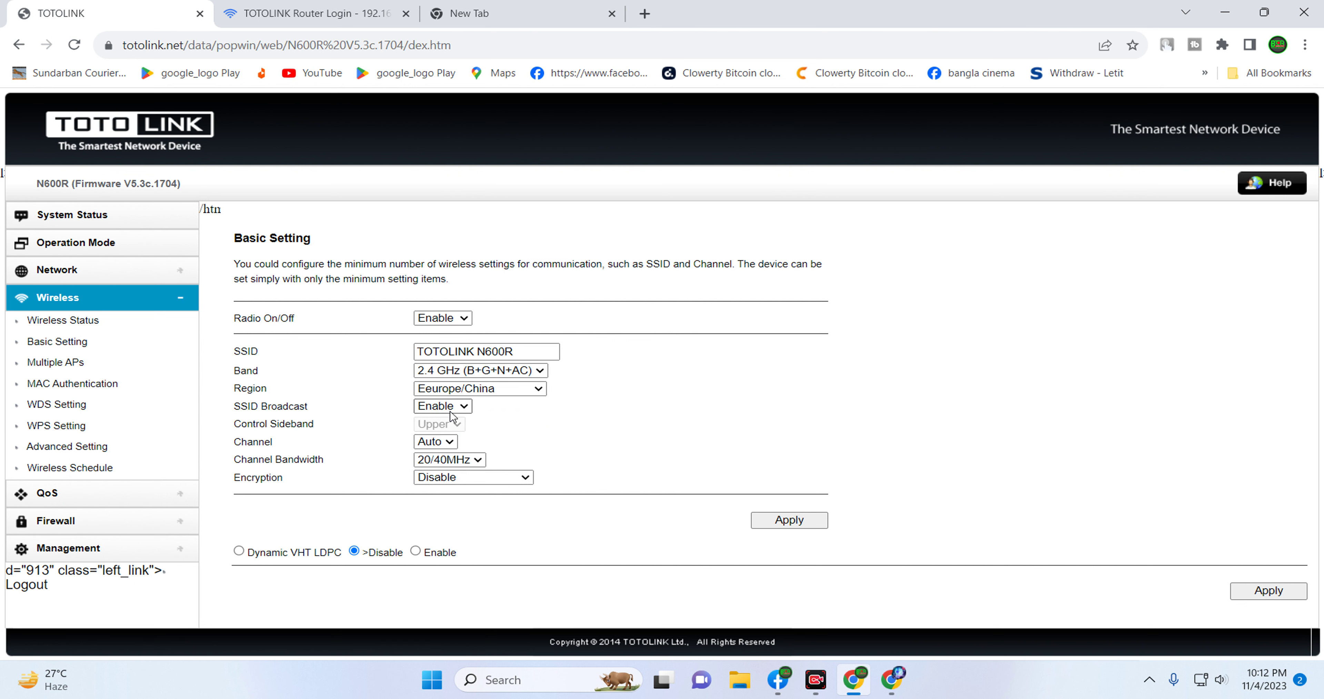
pyautogui.click(440, 466)
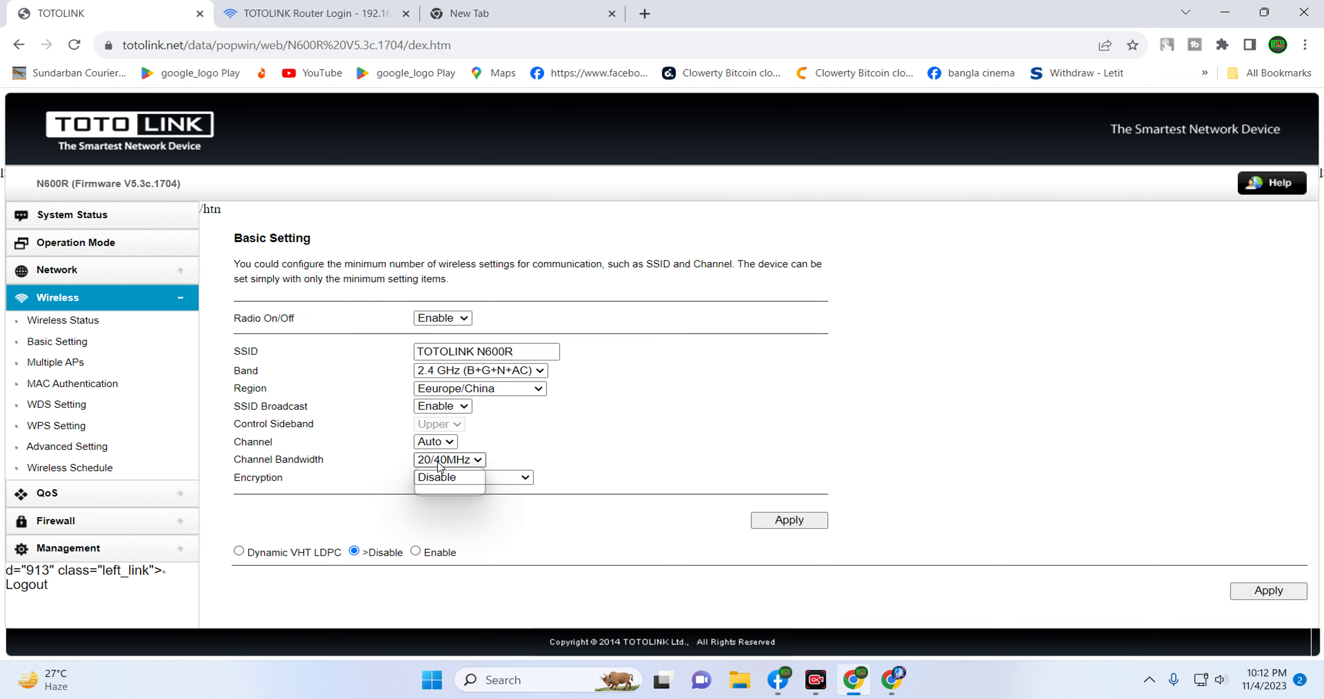
pyautogui.click(440, 466)
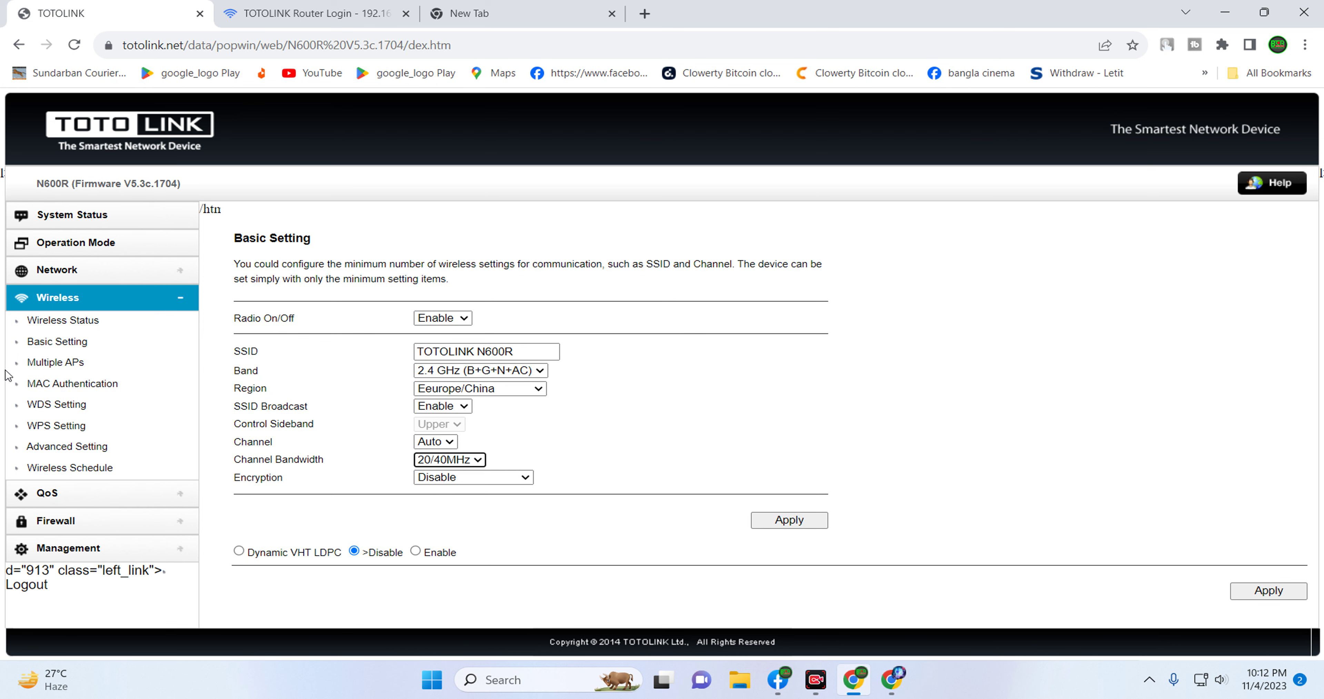
pyautogui.click(36, 366)
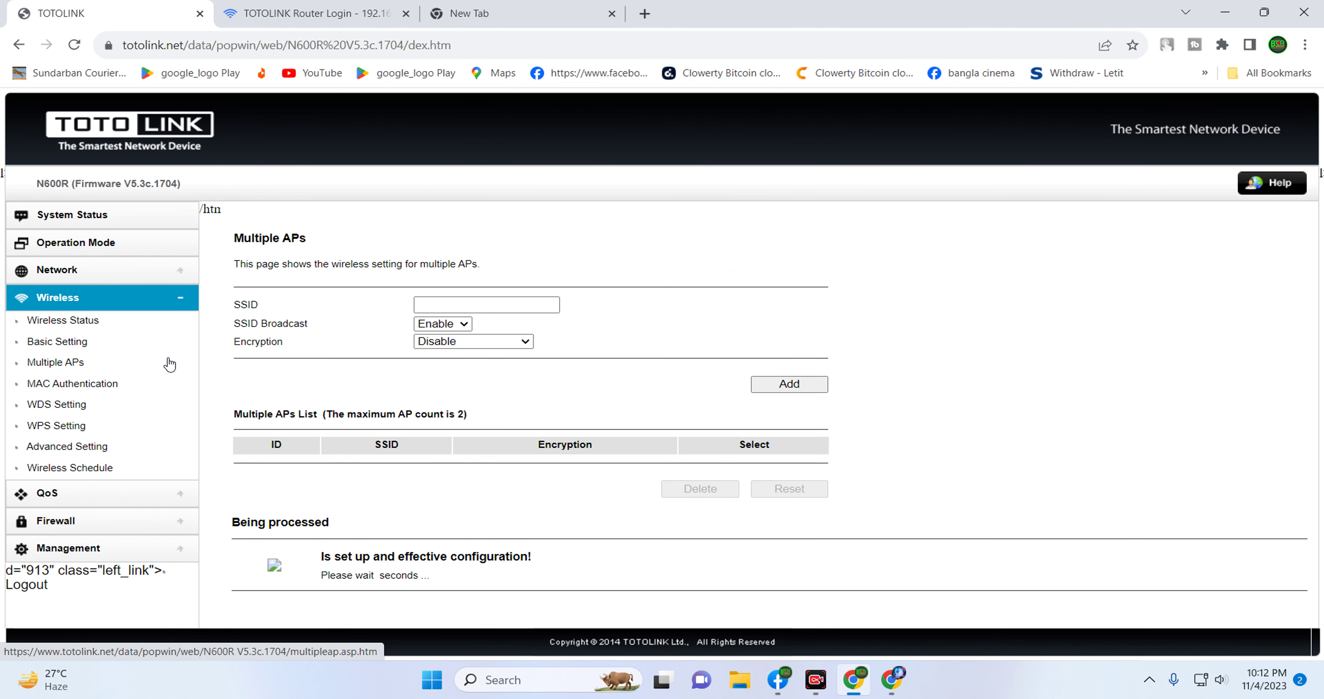
# Step: Add an extra network named MERCUSYS_5A03 to the Multiple APs list
pyautogui.click(487, 304)
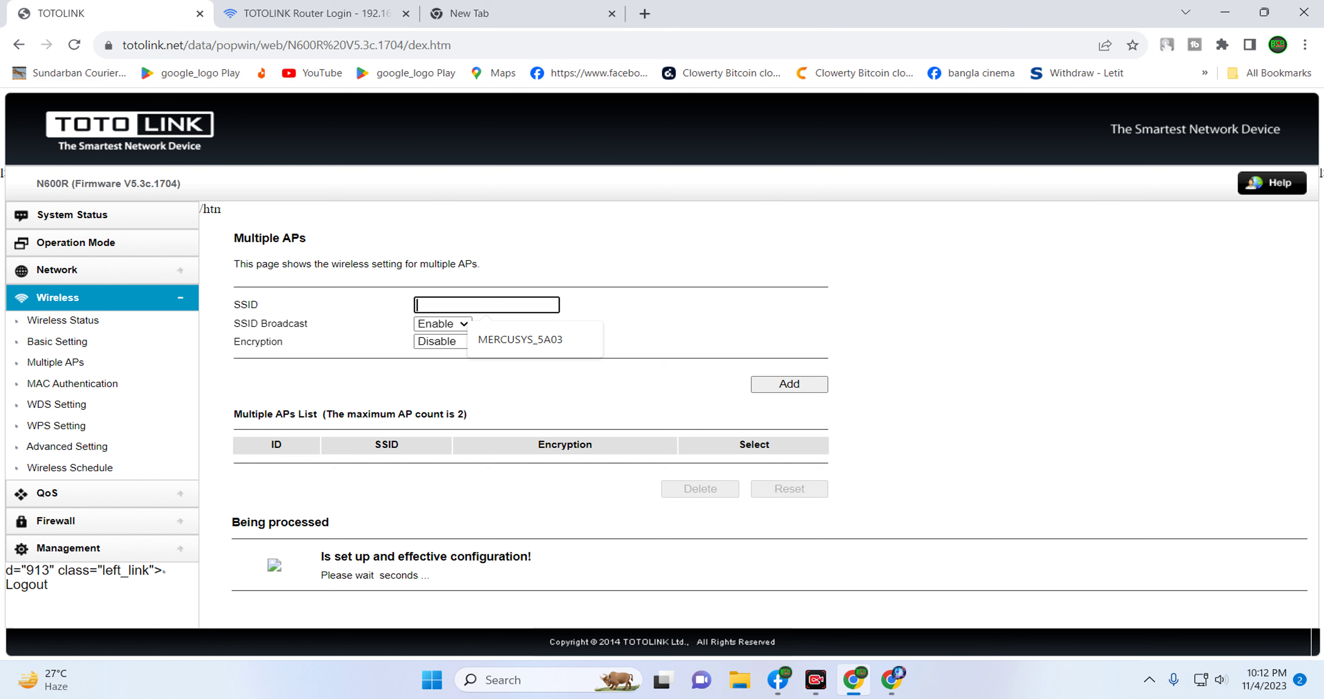
pyautogui.click(509, 340)
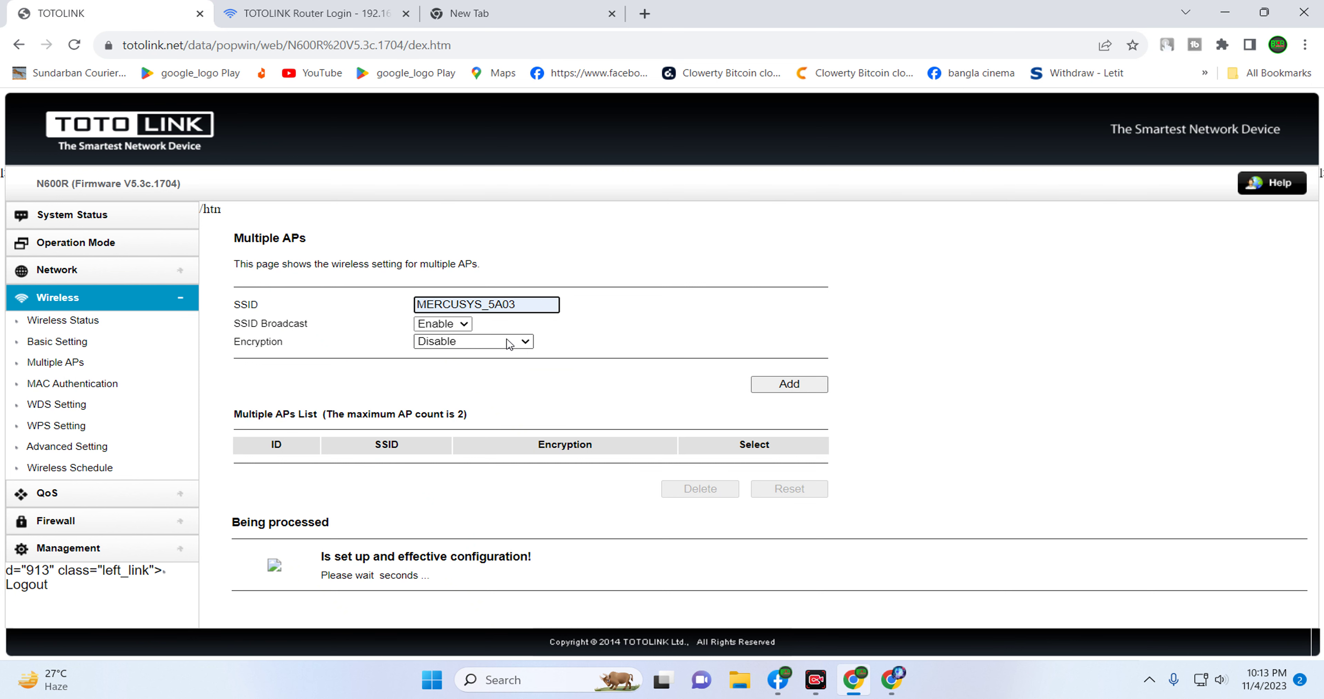
pyautogui.click(762, 392)
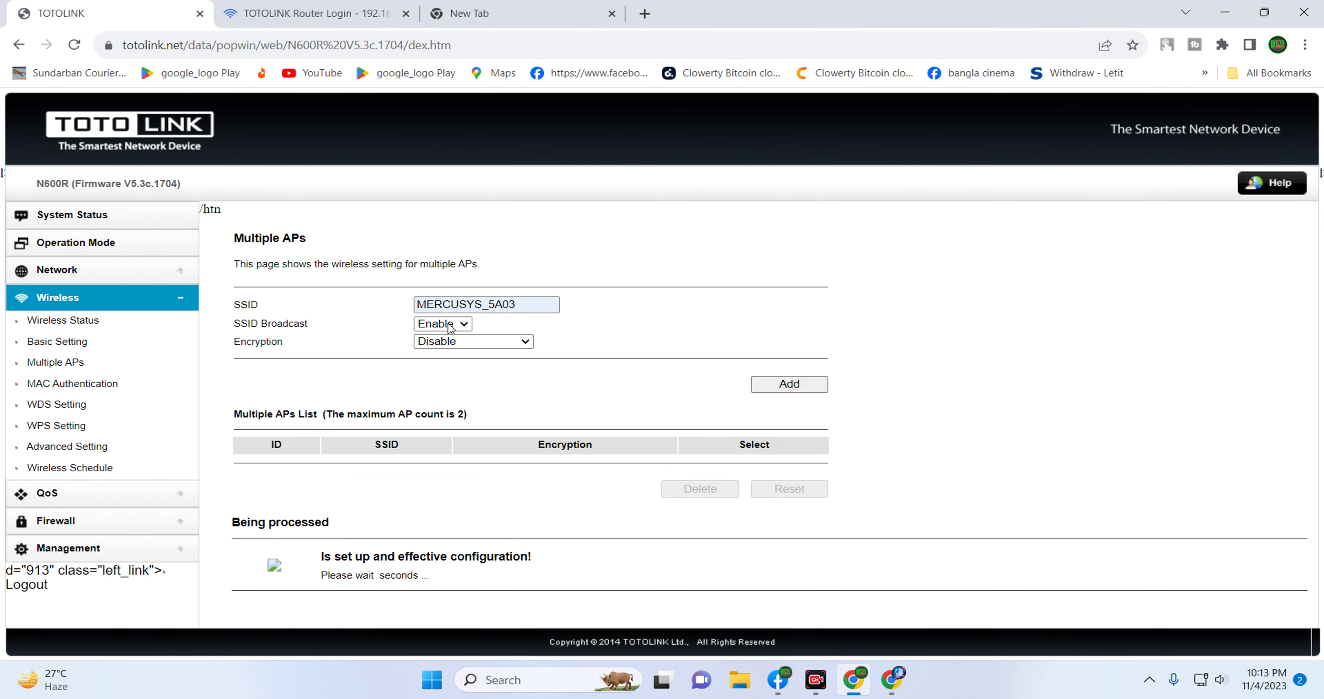
# Step: Keep MERCUSYS_5A03's SSID broadcast enabled and secure it with WPA2-PSK encryption
pyautogui.click(431, 325)
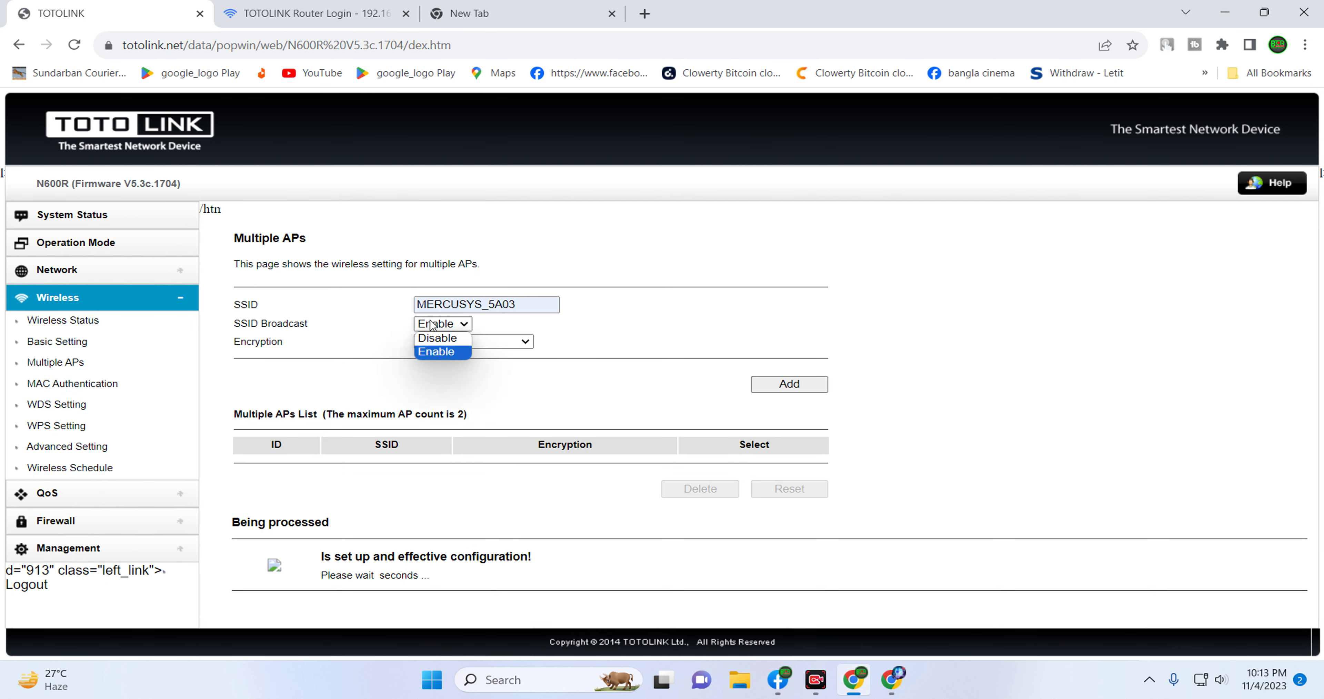
pyautogui.click(459, 353)
pyautogui.click(479, 341)
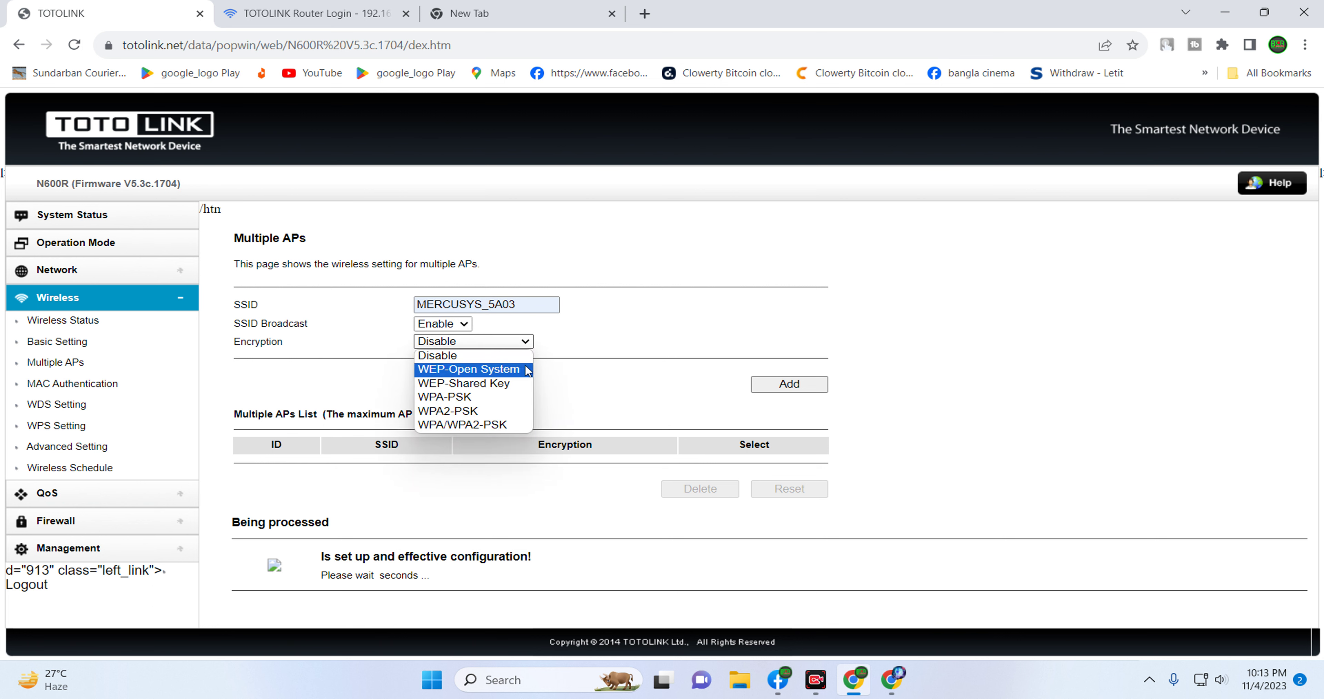
pyautogui.click(508, 410)
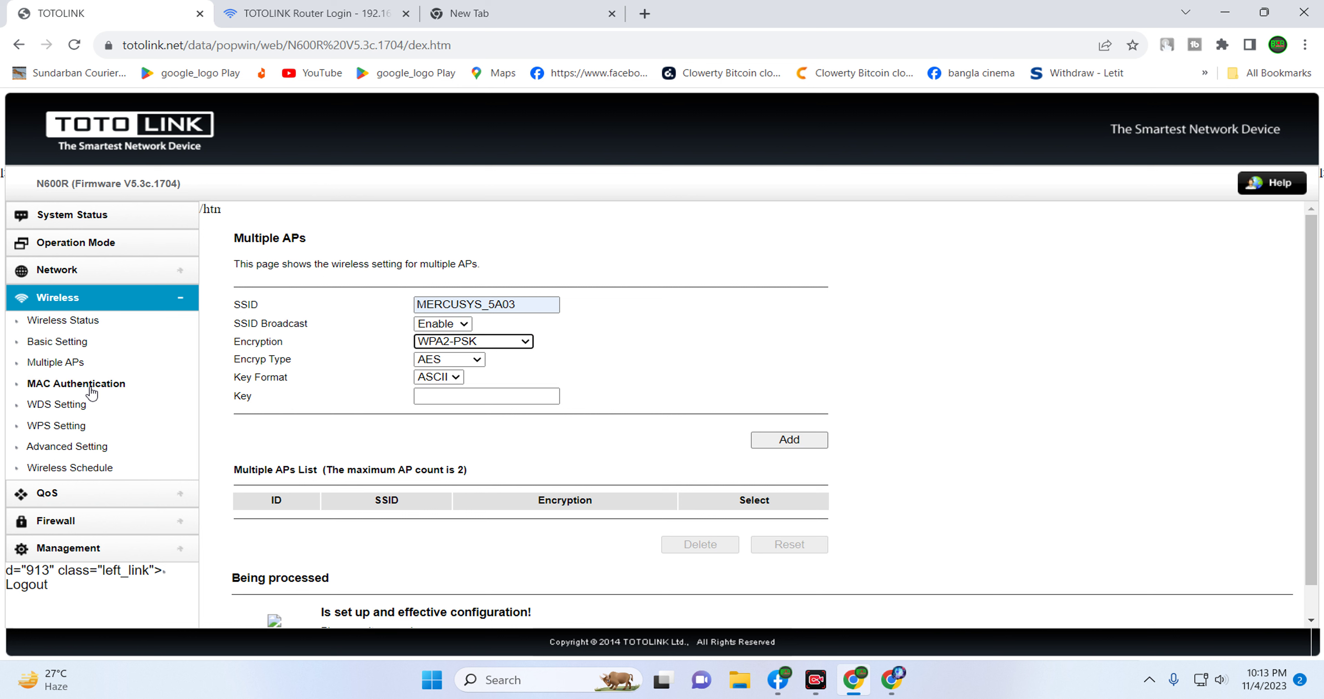
pyautogui.click(45, 390)
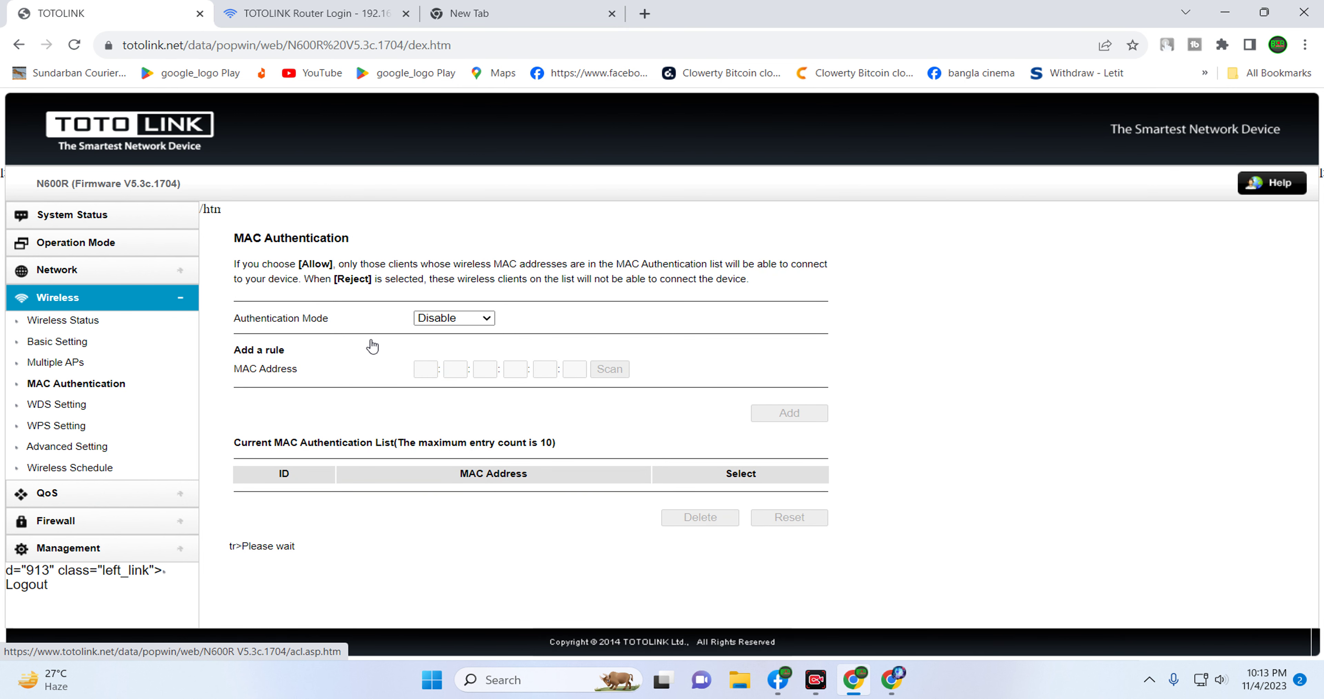
# Step: Set the MAC Authentication mode to Allow Listed so only listed devices can connect
pyautogui.click(438, 319)
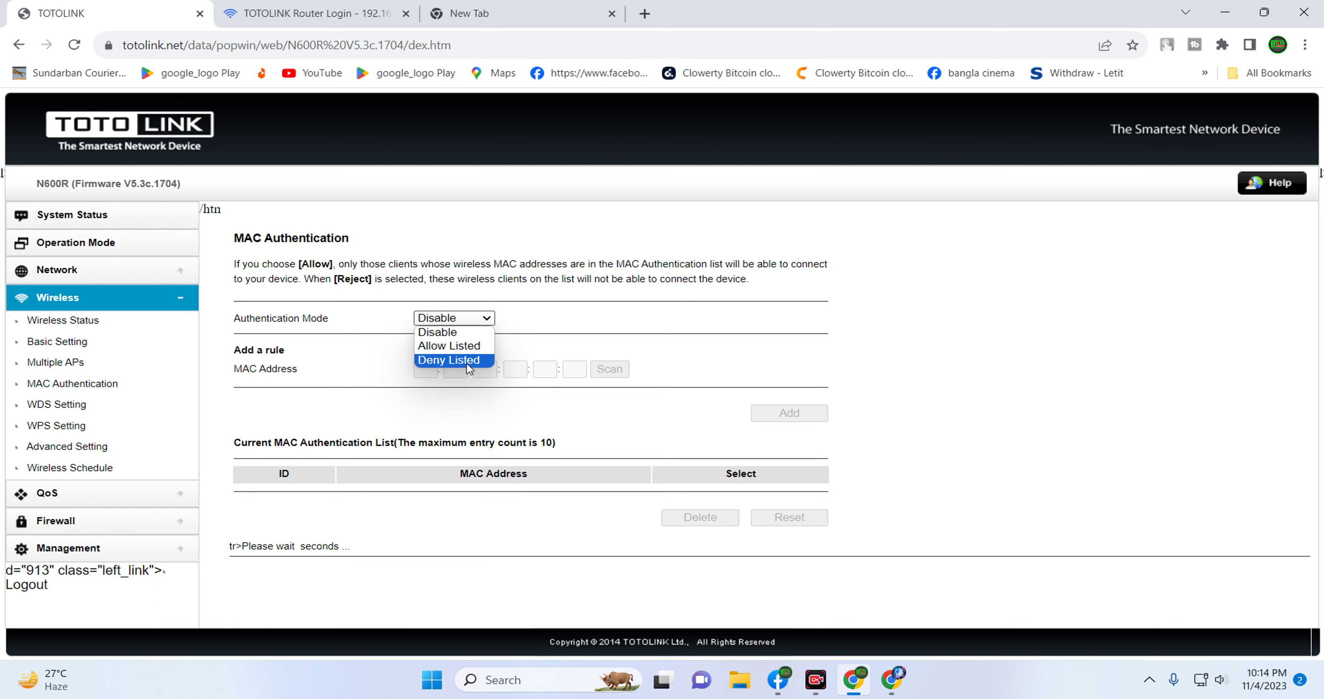
pyautogui.click(464, 350)
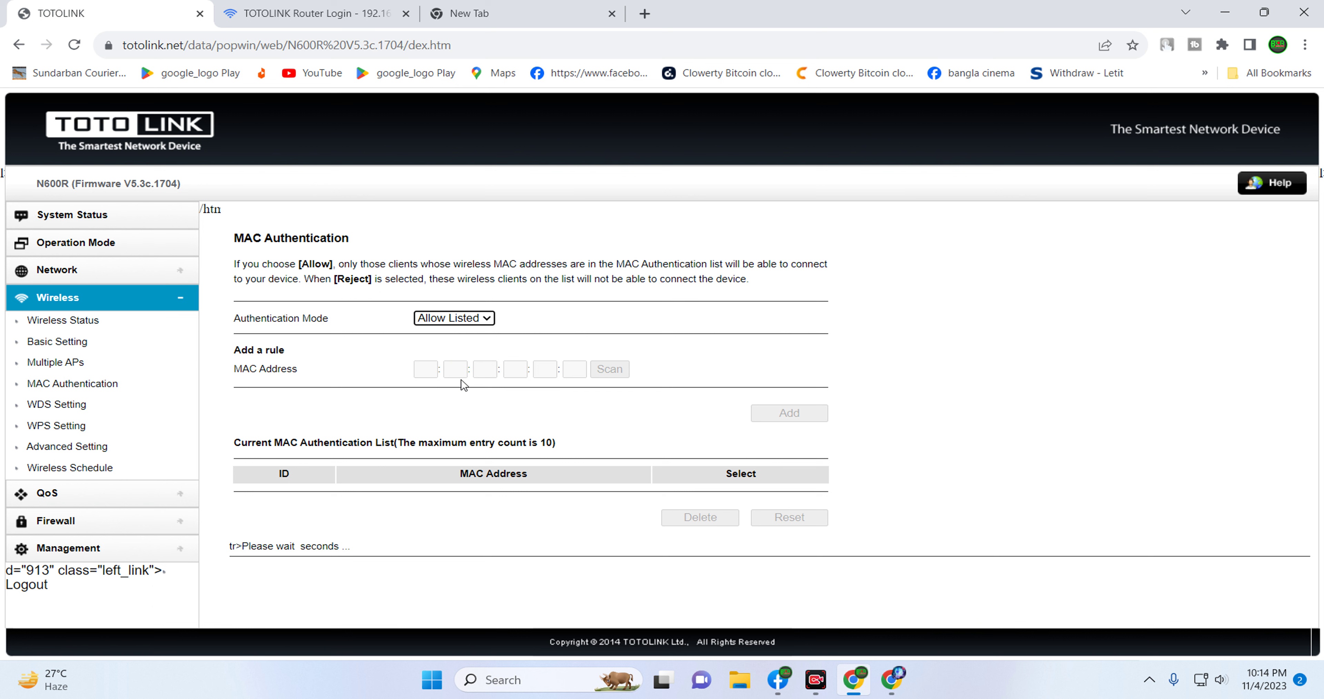
pyautogui.click(426, 375)
# Step: Check the WDS settings and leave WDS set to Disable
pyautogui.click(60, 409)
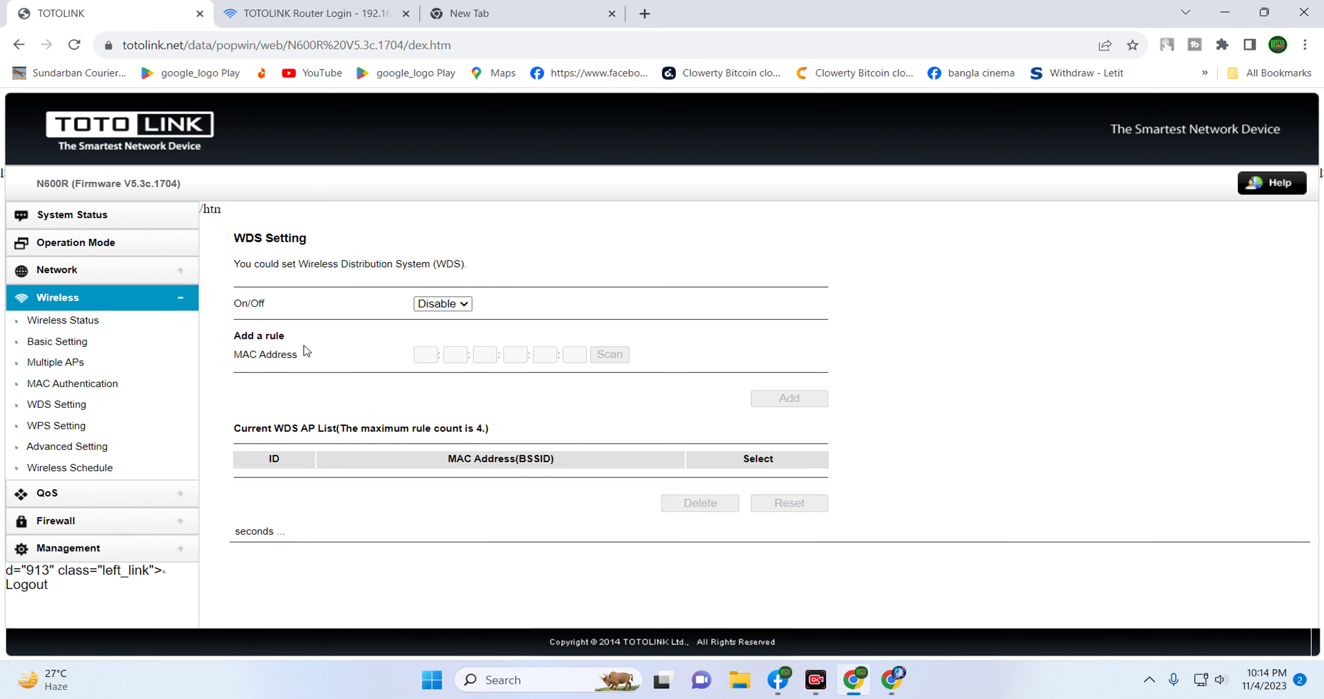
pyautogui.click(468, 305)
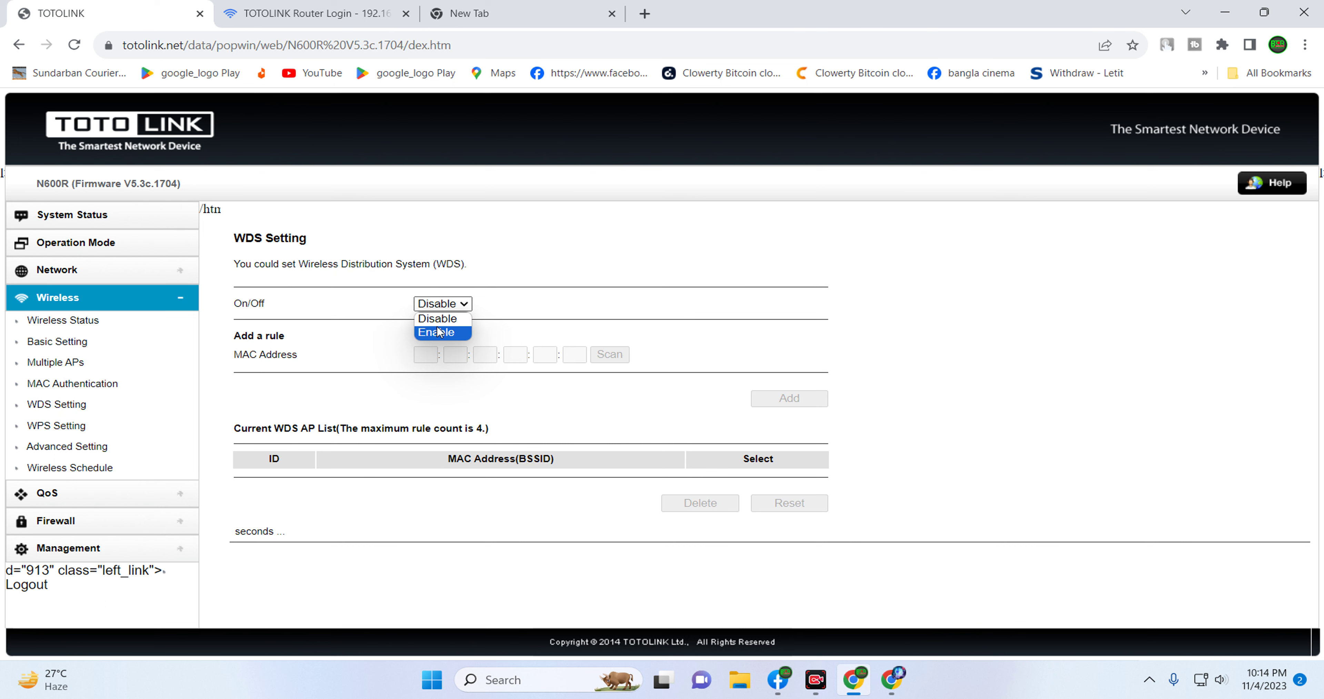
pyautogui.click(439, 320)
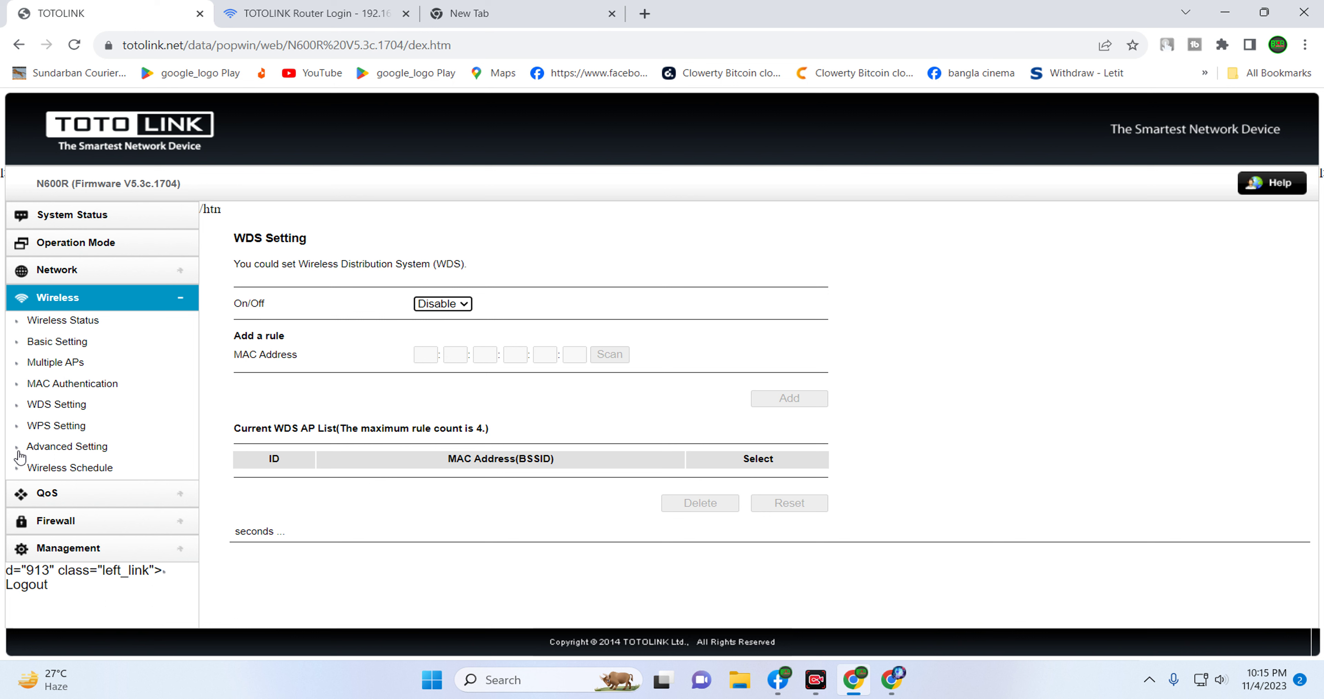
pyautogui.click(34, 432)
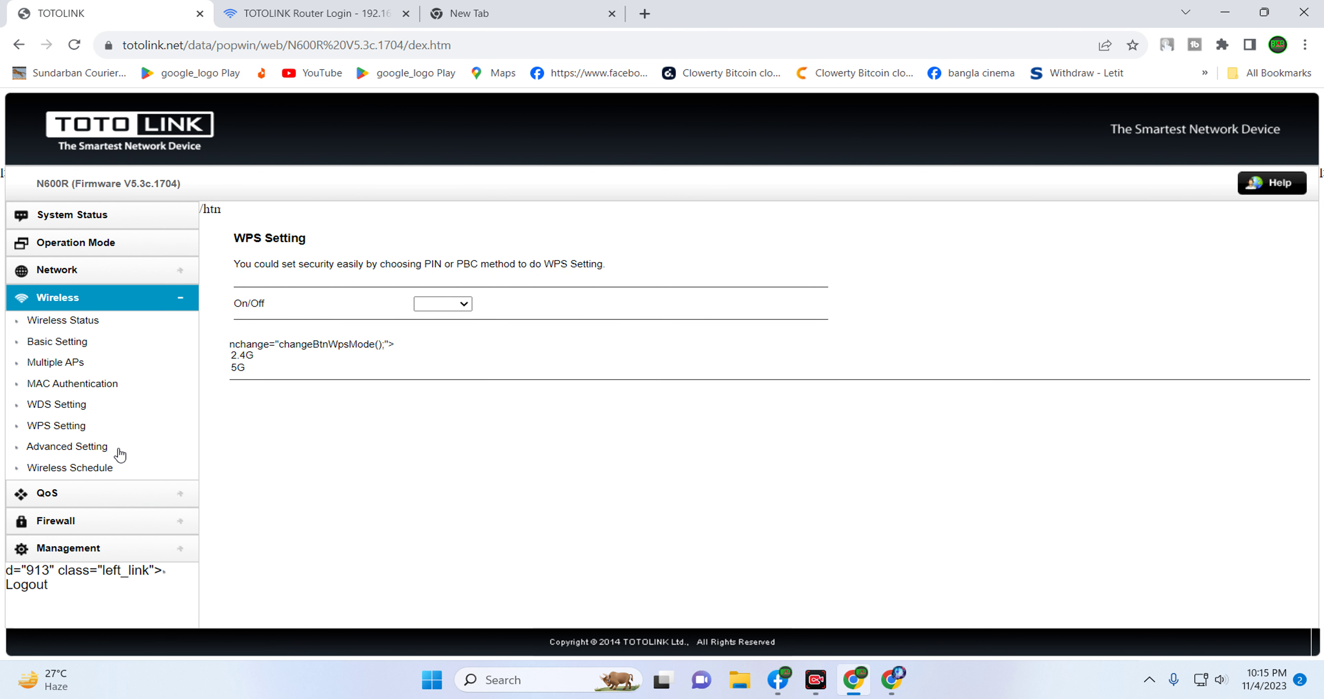
pyautogui.click(423, 305)
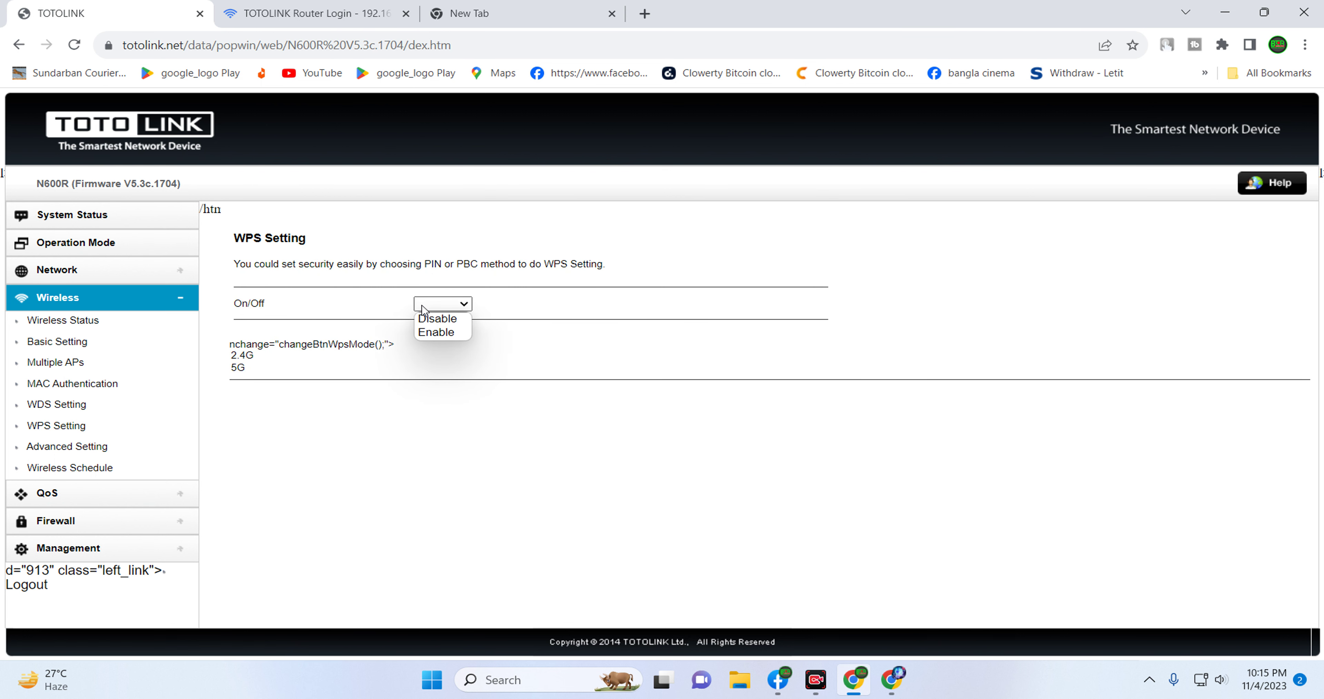
pyautogui.click(433, 332)
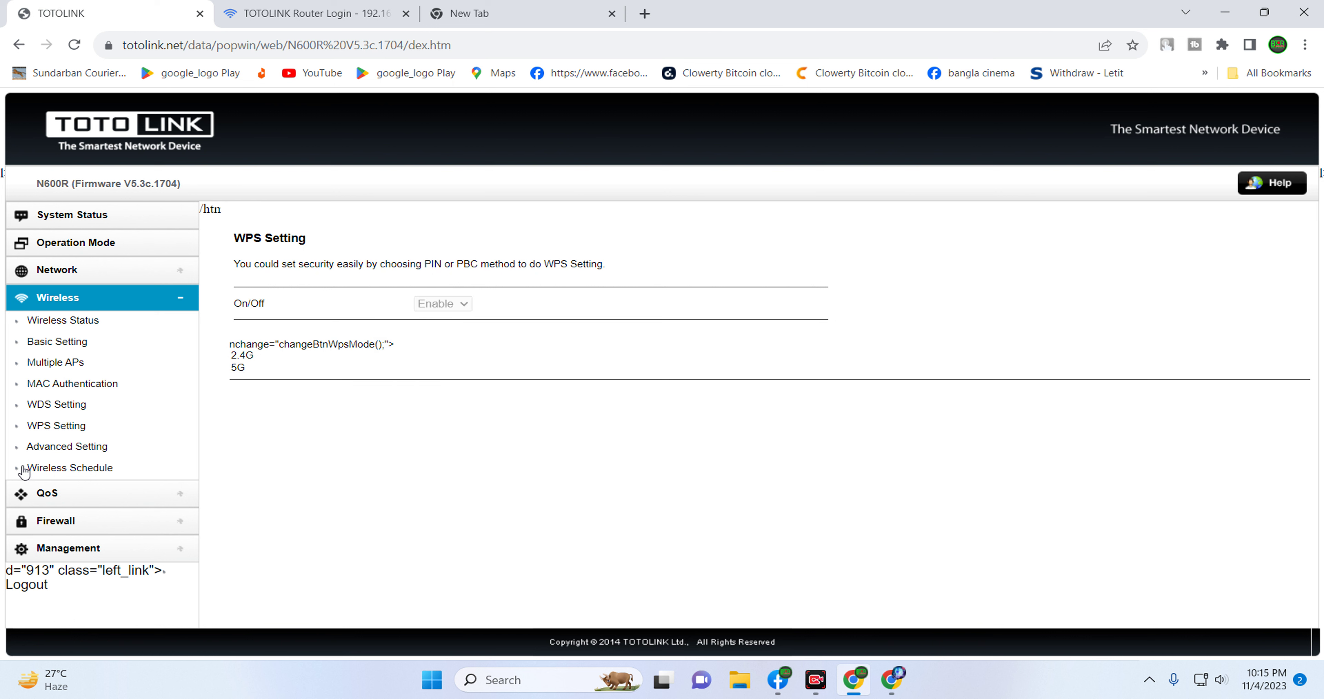
pyautogui.click(50, 469)
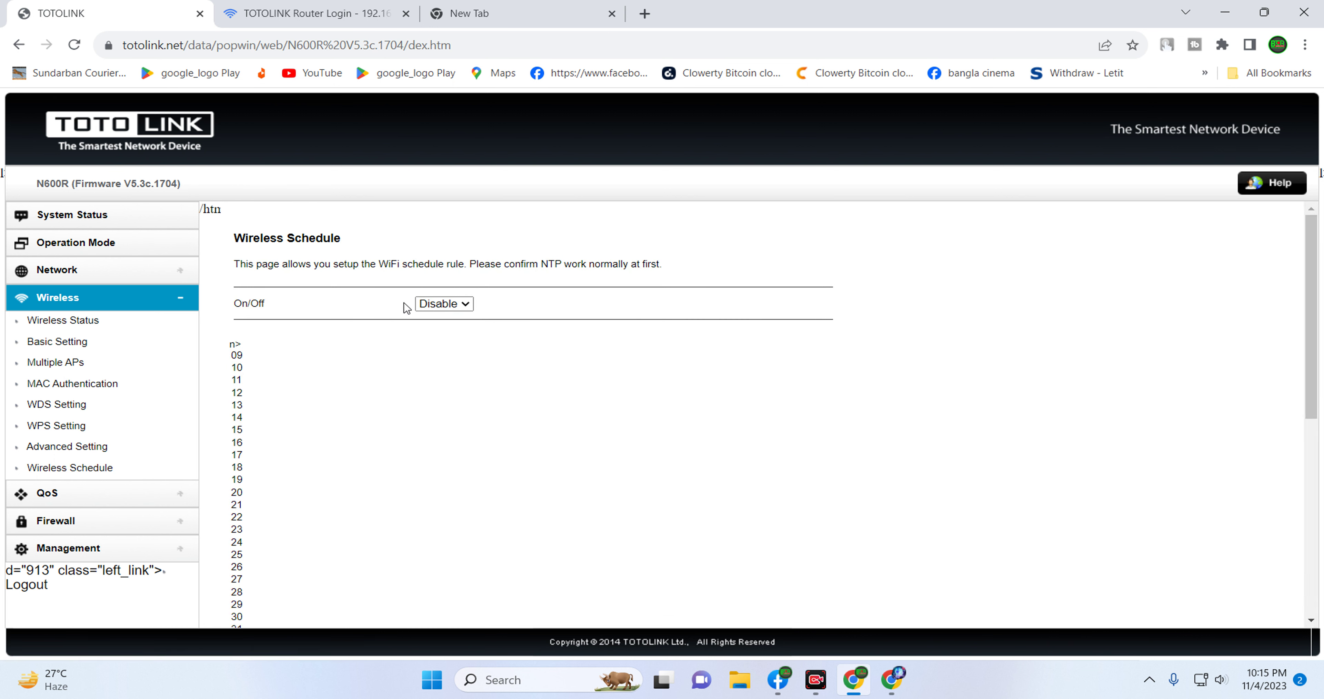
pyautogui.click(443, 303)
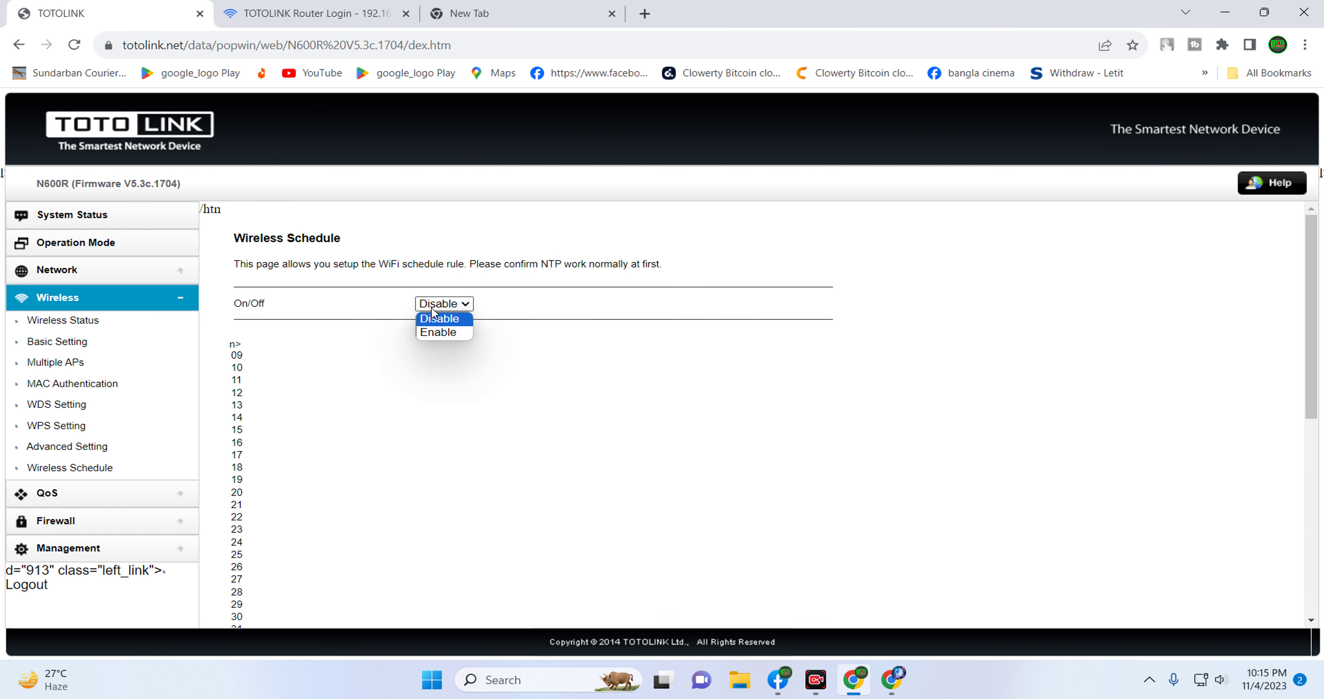
pyautogui.click(441, 333)
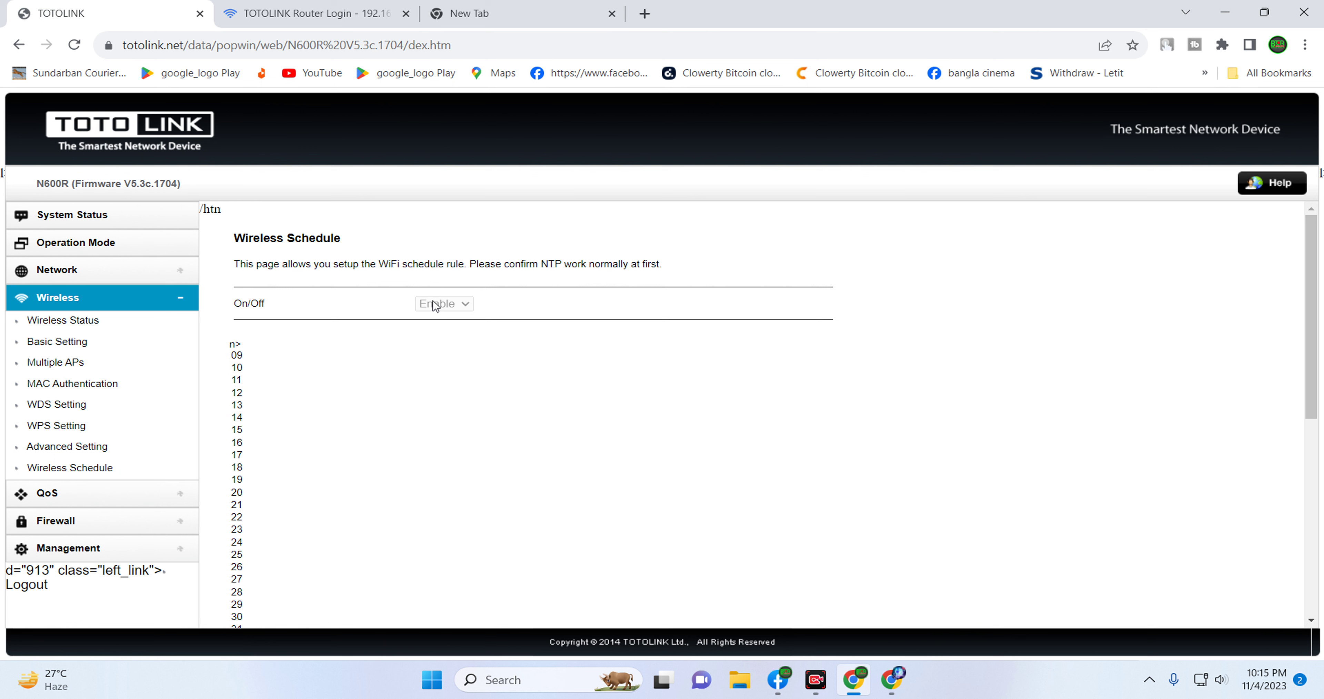
pyautogui.scroll(-10, 232, 383)
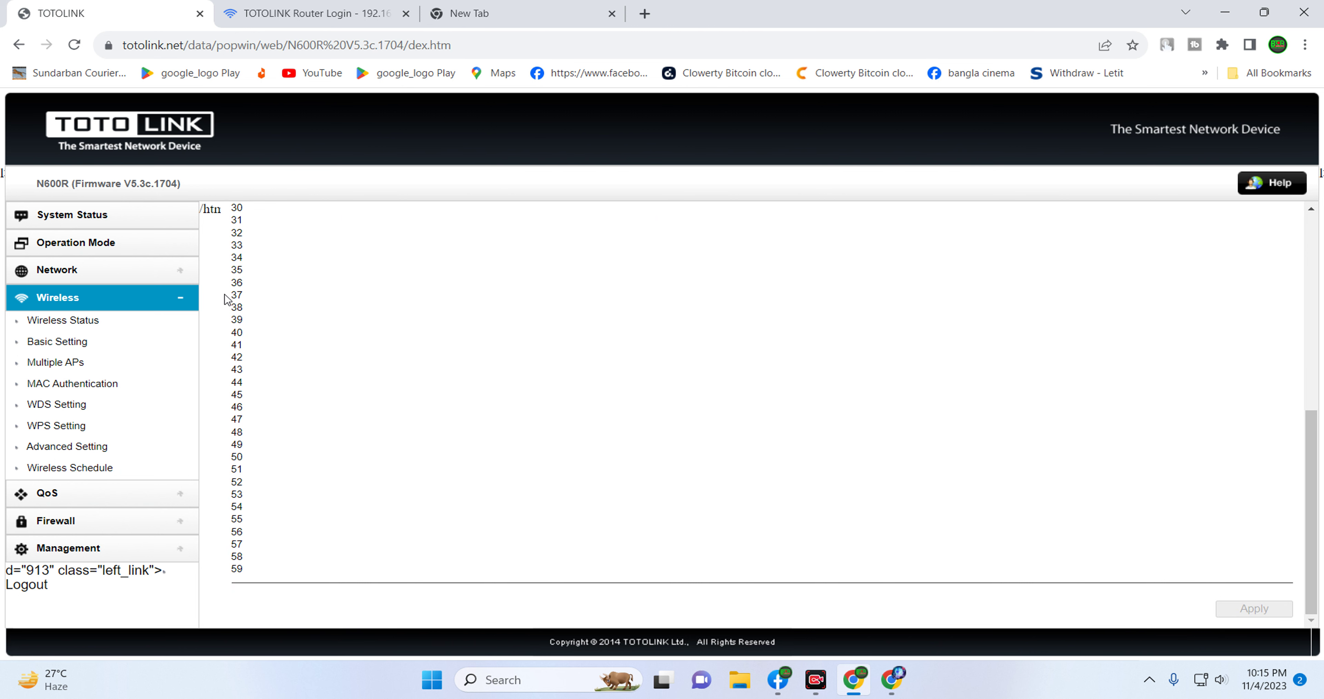
pyautogui.scroll(10, 226, 299)
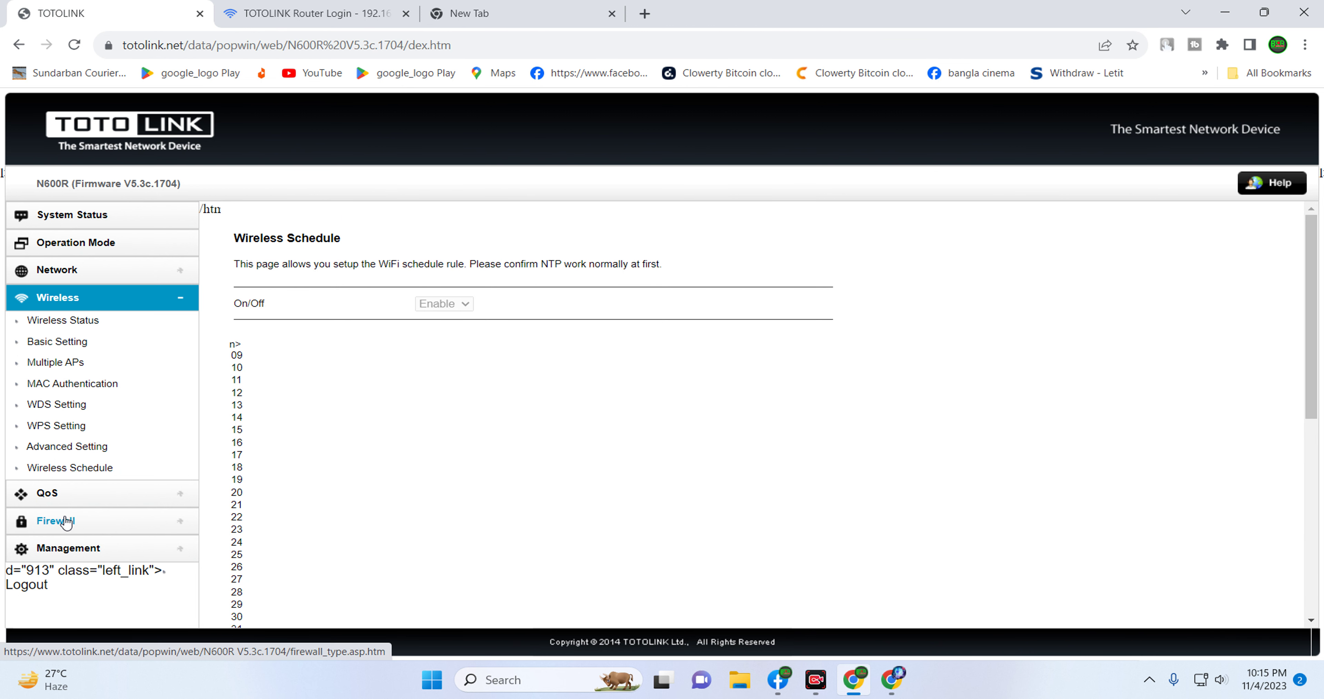
# Step: Enable QoS with 512 Kbps total uplink and downlink bandwidth
pyautogui.click(63, 491)
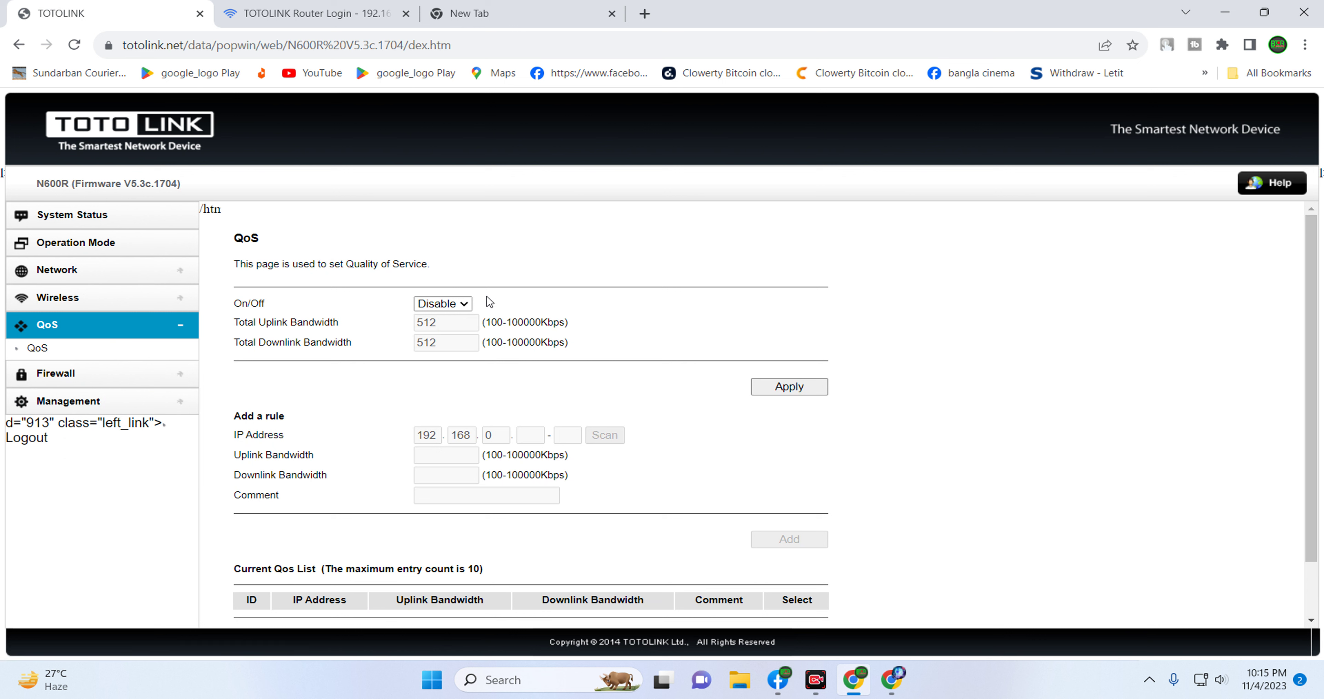
pyautogui.click(443, 303)
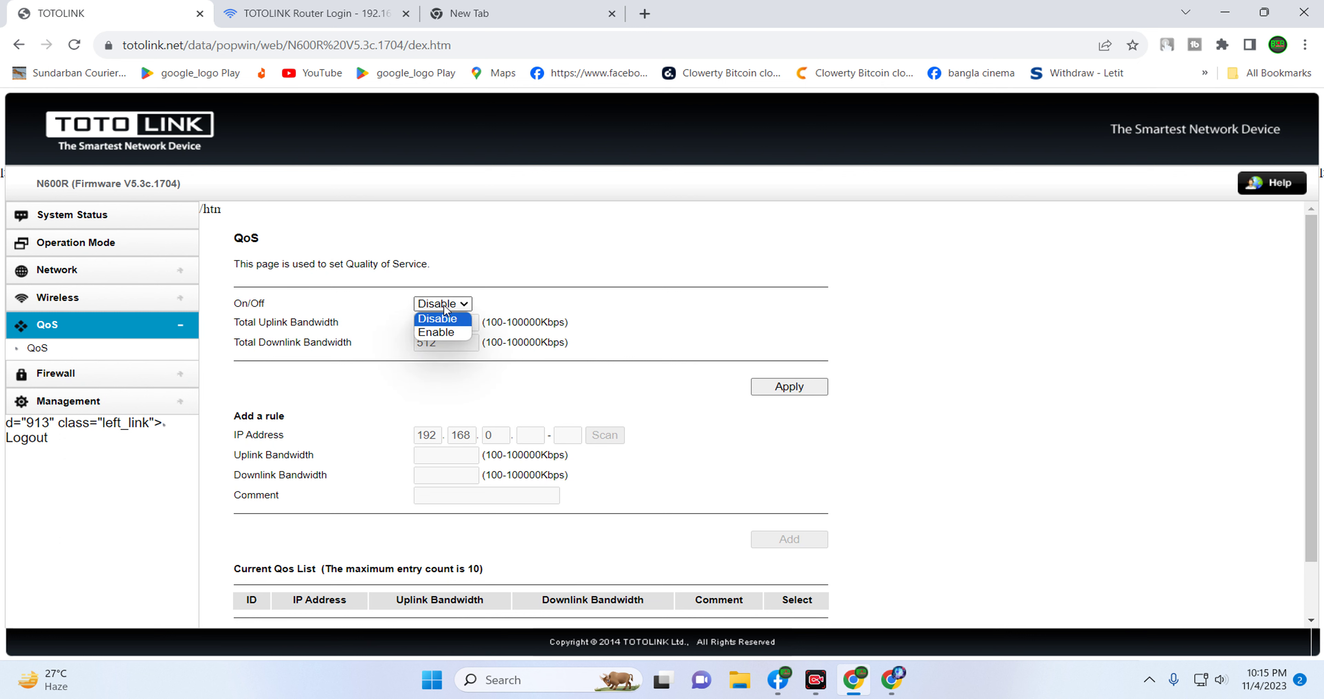
pyautogui.click(437, 333)
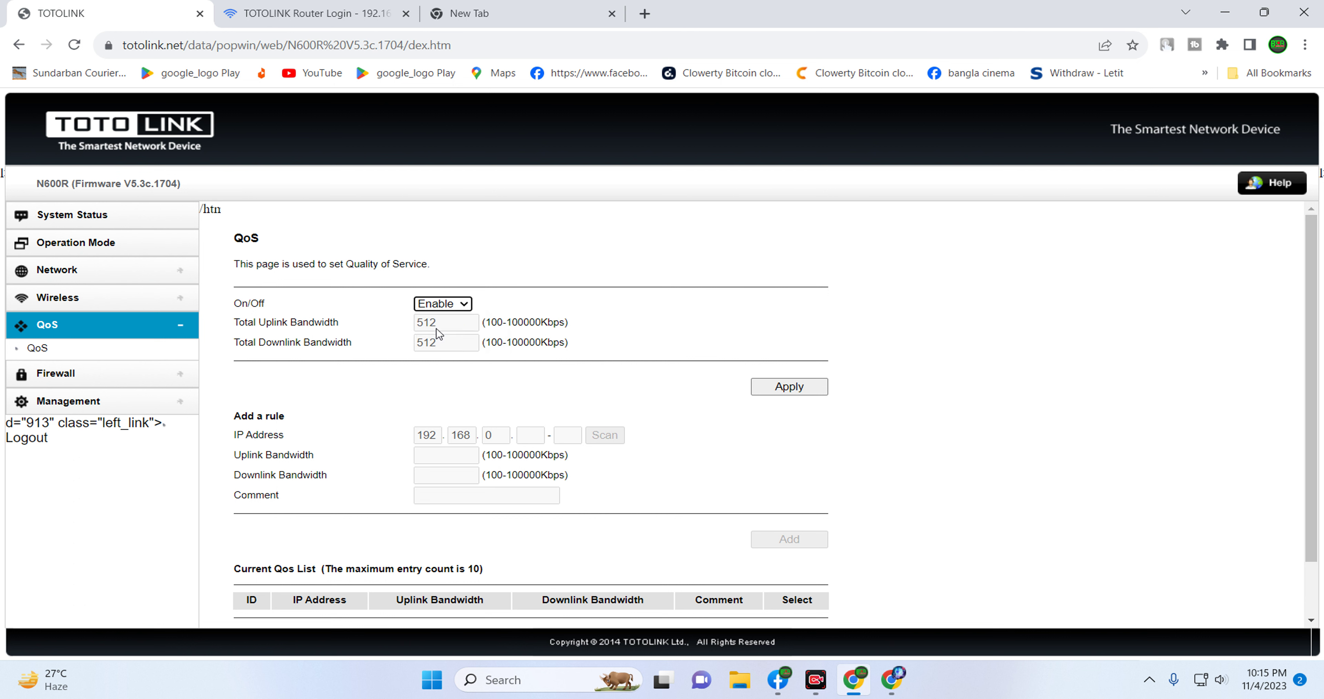
pyautogui.doubleClick(421, 327)
pyautogui.scroll(-1, 442, 476)
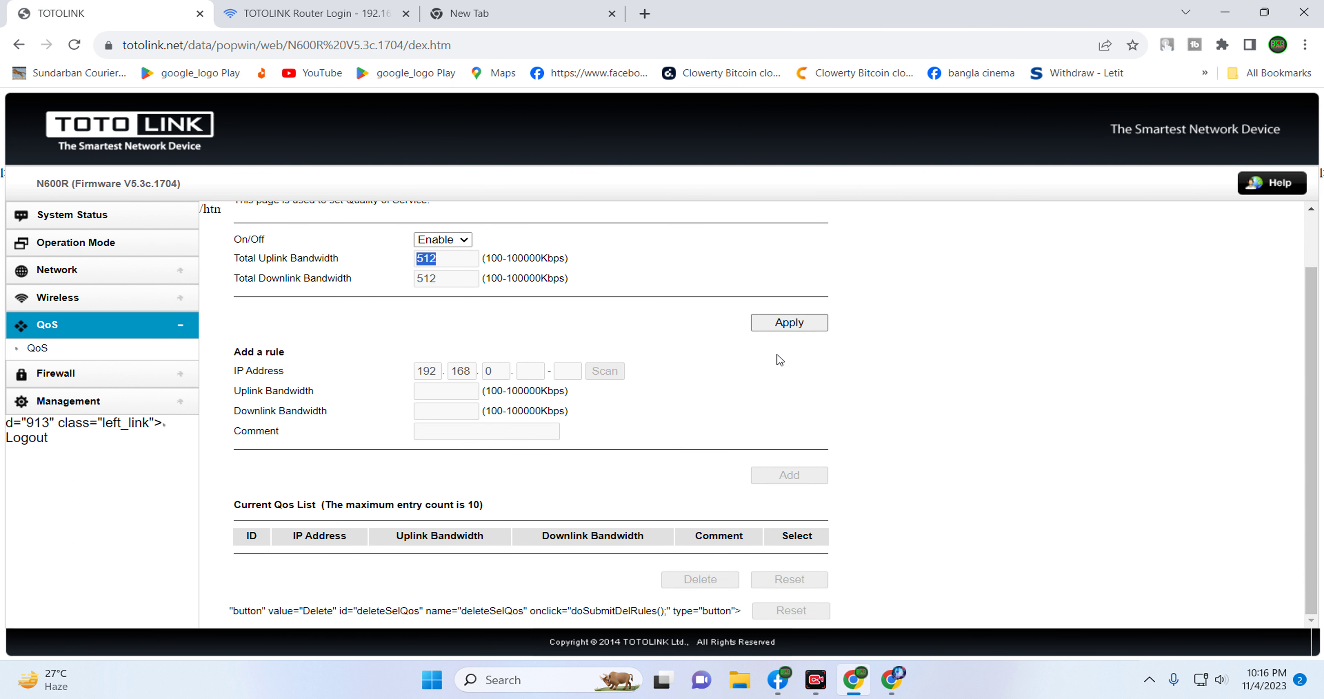
# Step: Set Firewall MAC Filtering to Enable
pyautogui.click(74, 370)
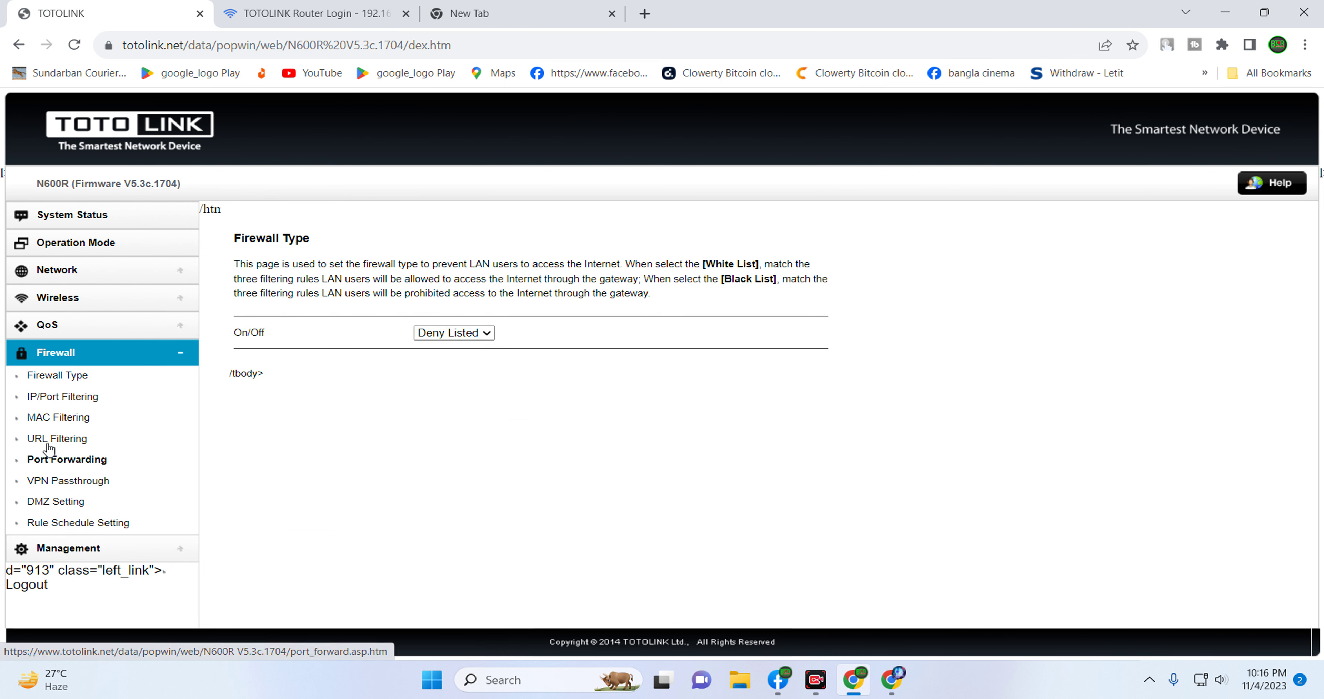
pyautogui.click(47, 422)
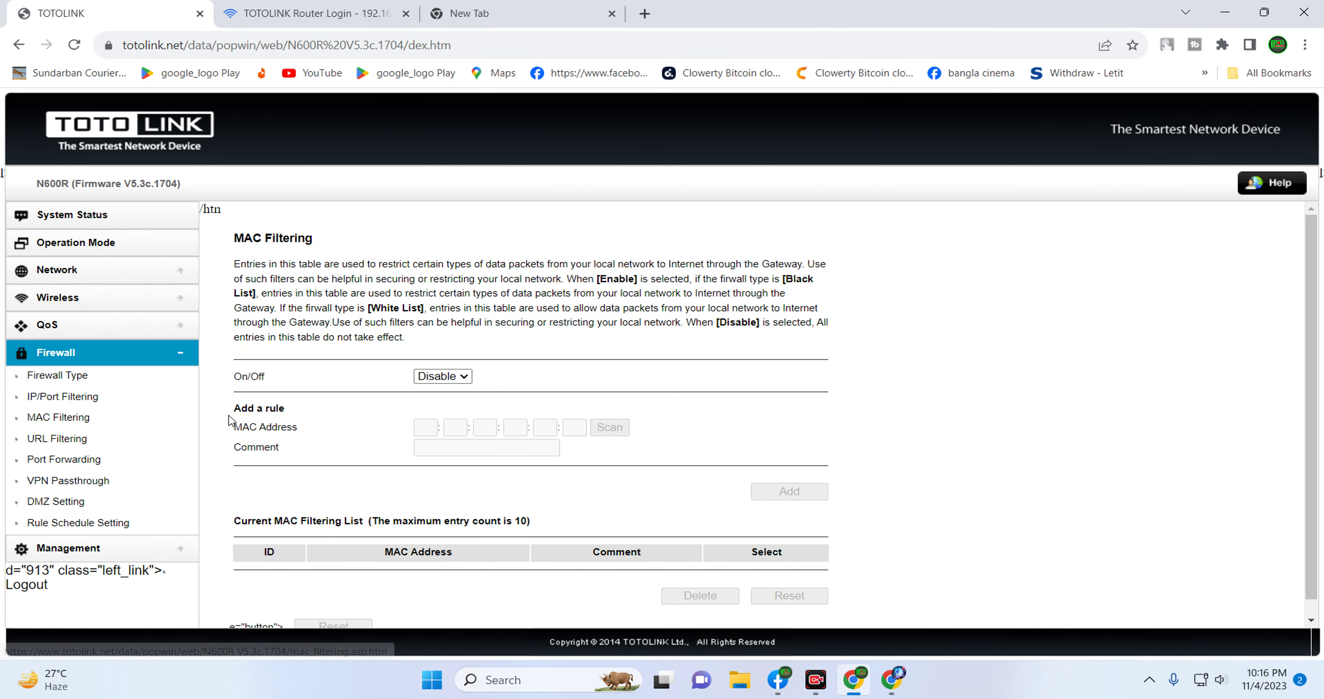
pyautogui.click(459, 375)
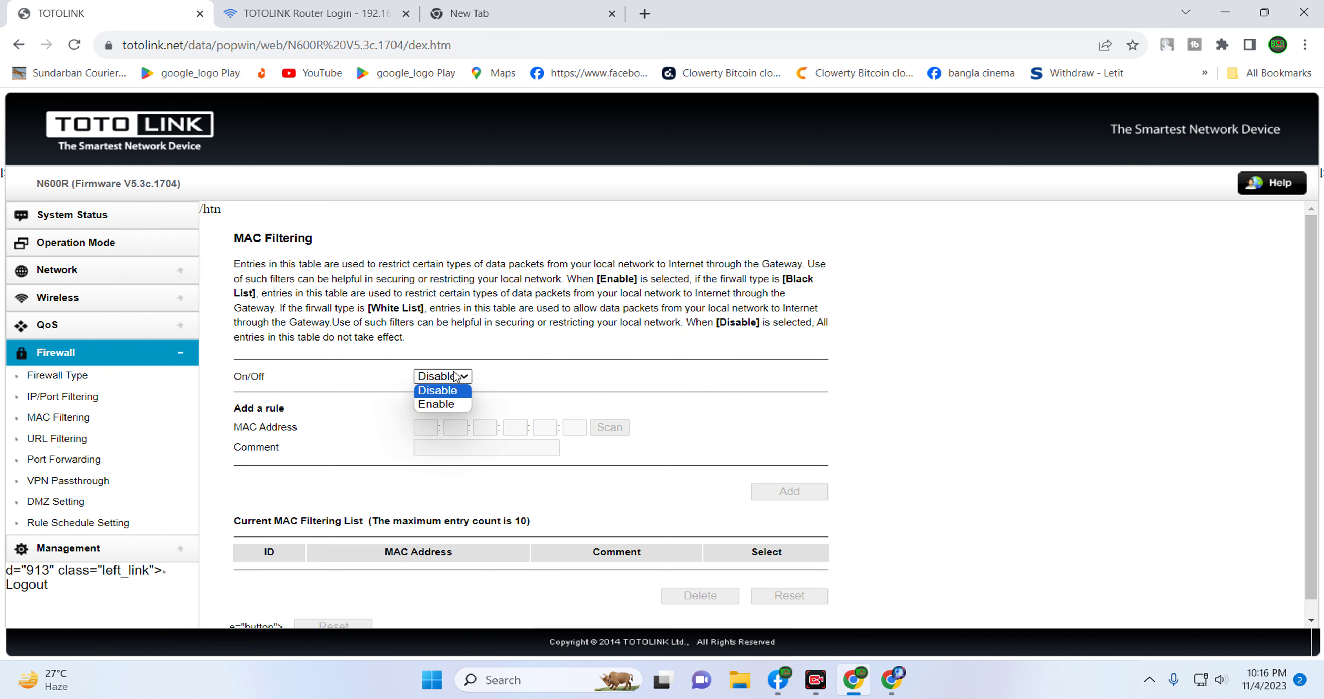
pyautogui.click(436, 405)
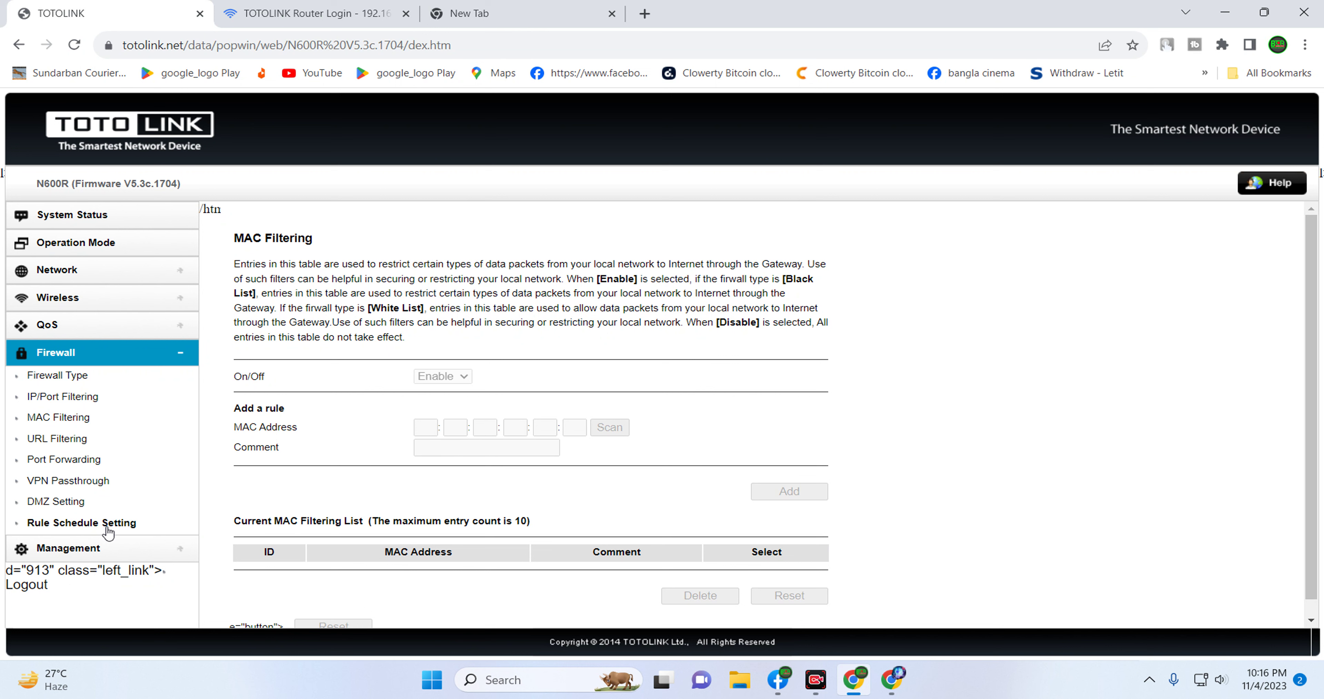
pyautogui.click(49, 548)
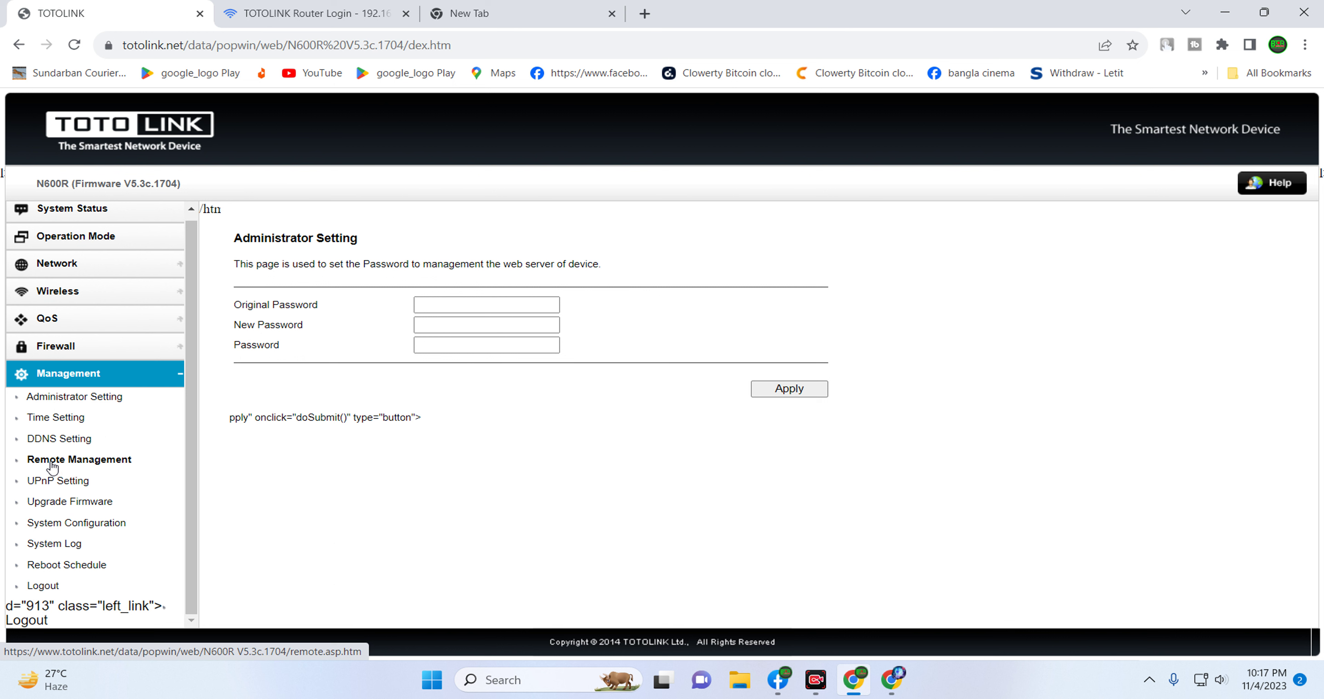
# Step: Enable remote management on port 80, noting the allowed 1024-65535 port range
pyautogui.click(52, 465)
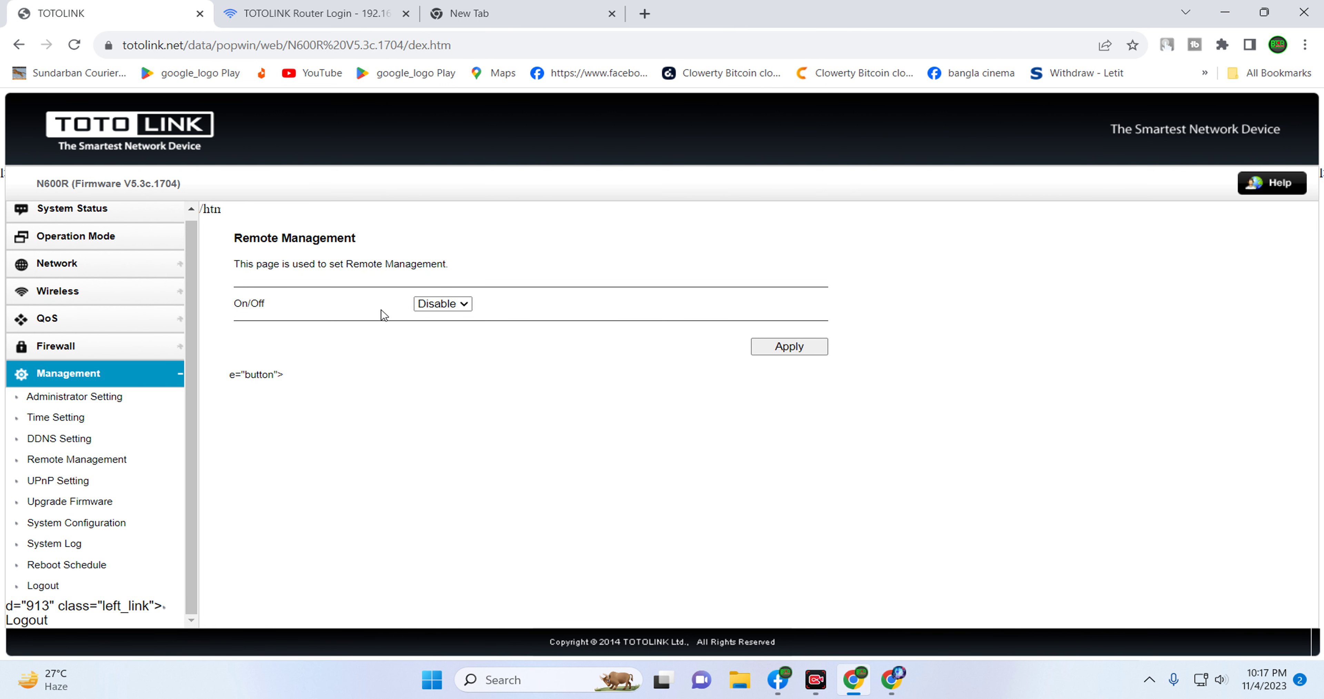
pyautogui.click(461, 304)
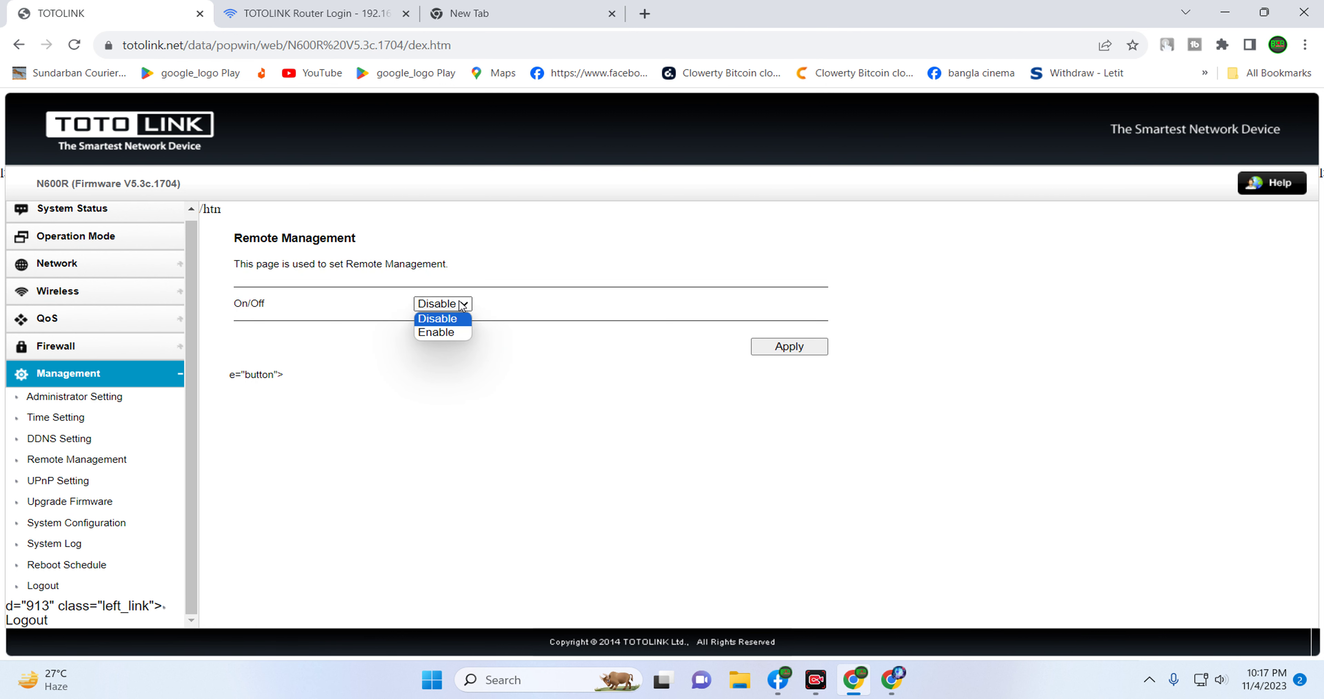
pyautogui.click(431, 342)
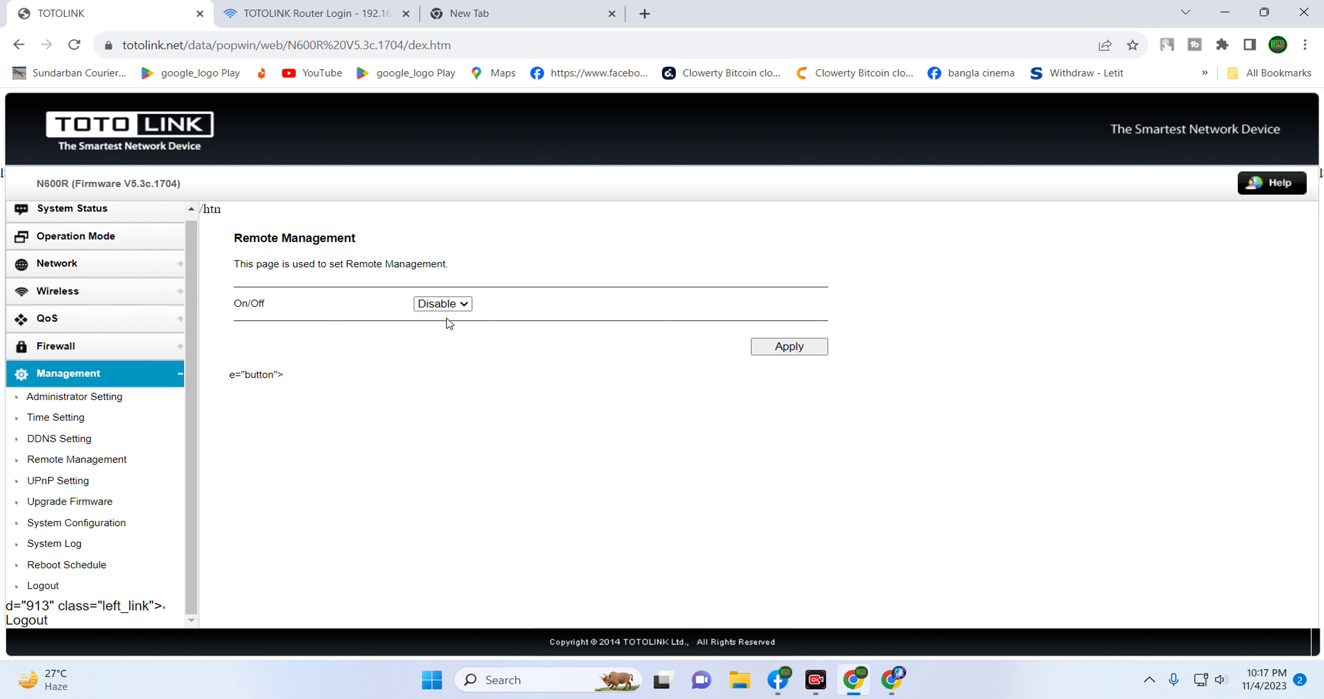
pyautogui.click(460, 303)
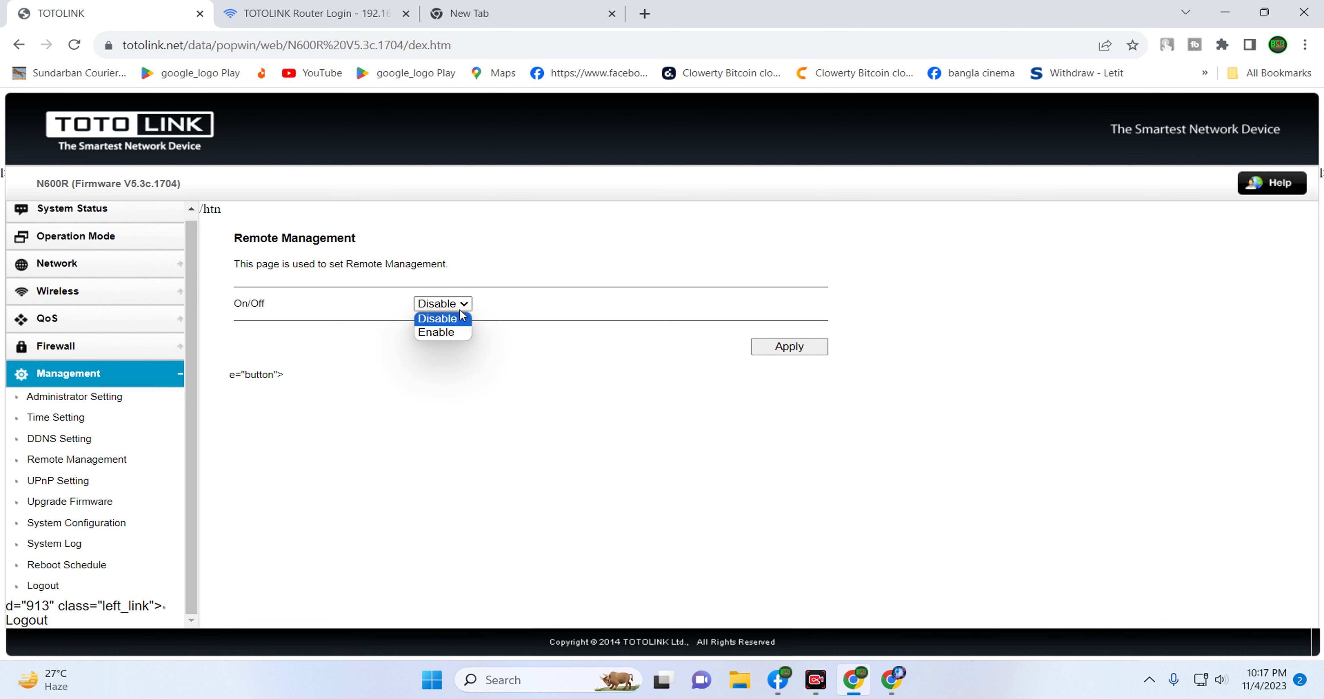
pyautogui.click(449, 333)
pyautogui.click(443, 322)
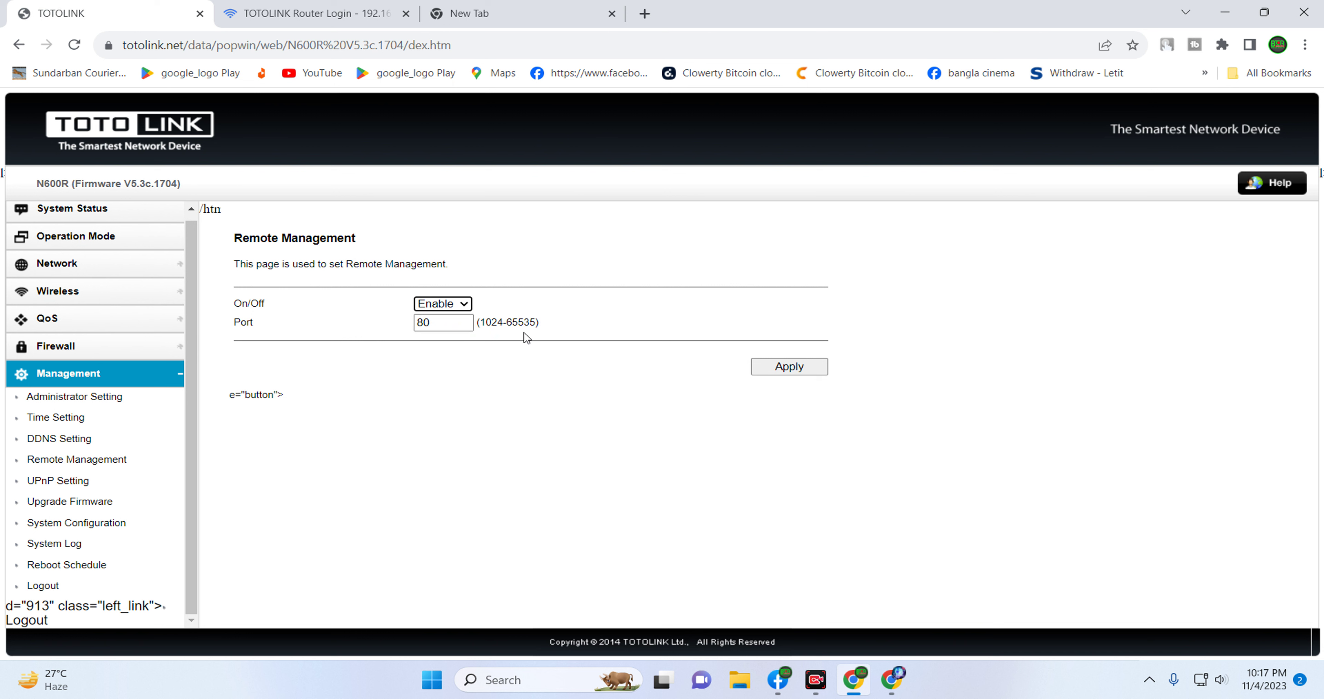
pyautogui.moveTo(480, 322); pyautogui.dragTo(545, 333)
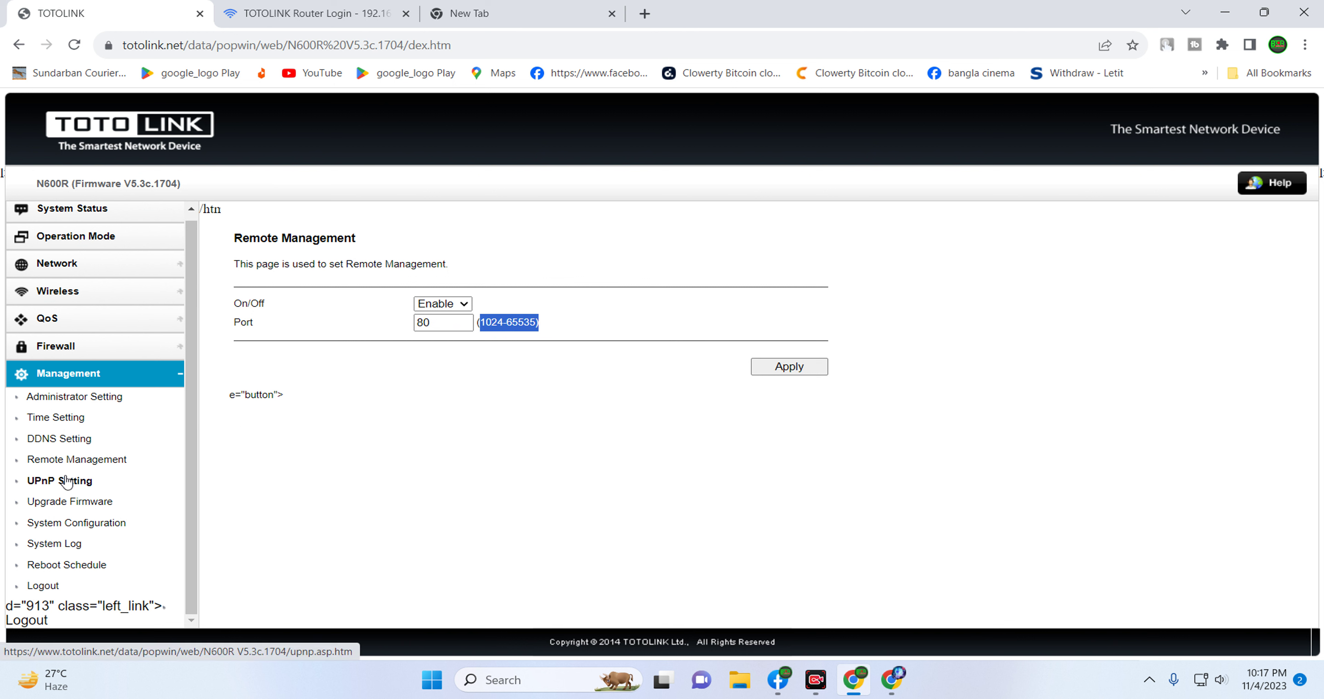
# Step: Start choosing a configuration file to restore on the System Configuration page
pyautogui.click(77, 533)
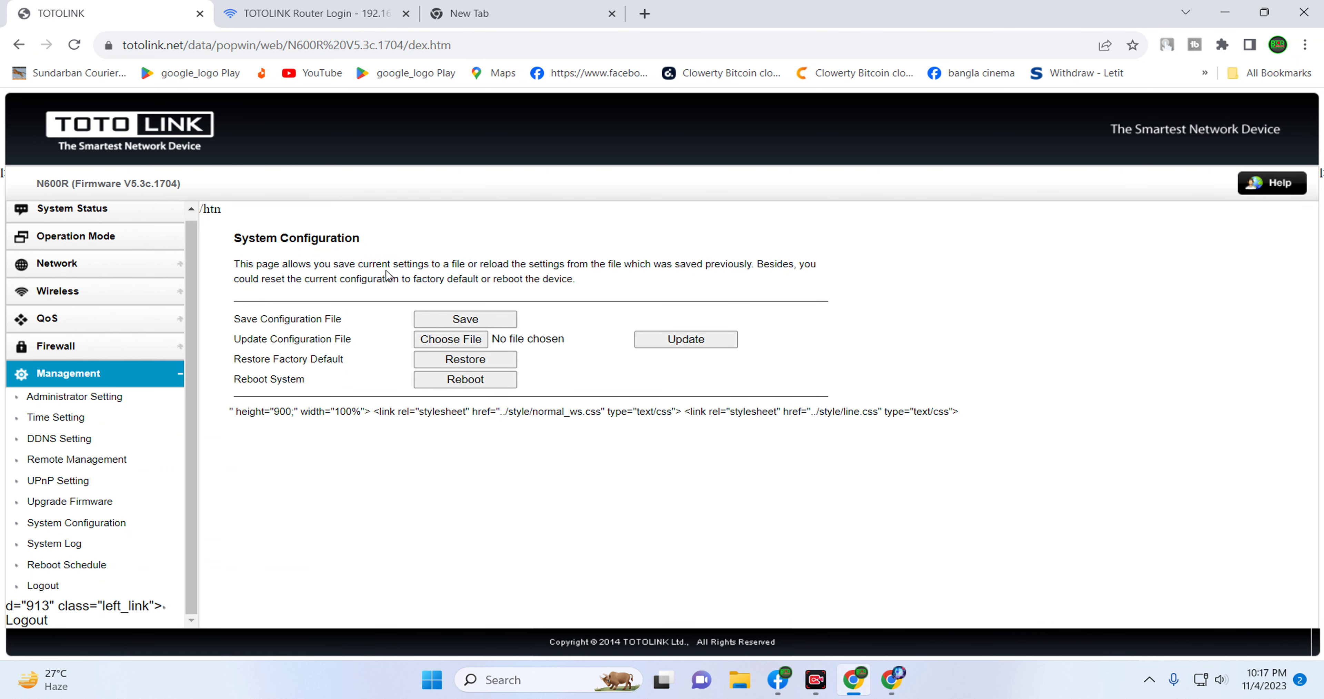
pyautogui.click(440, 340)
pyautogui.click(45, 567)
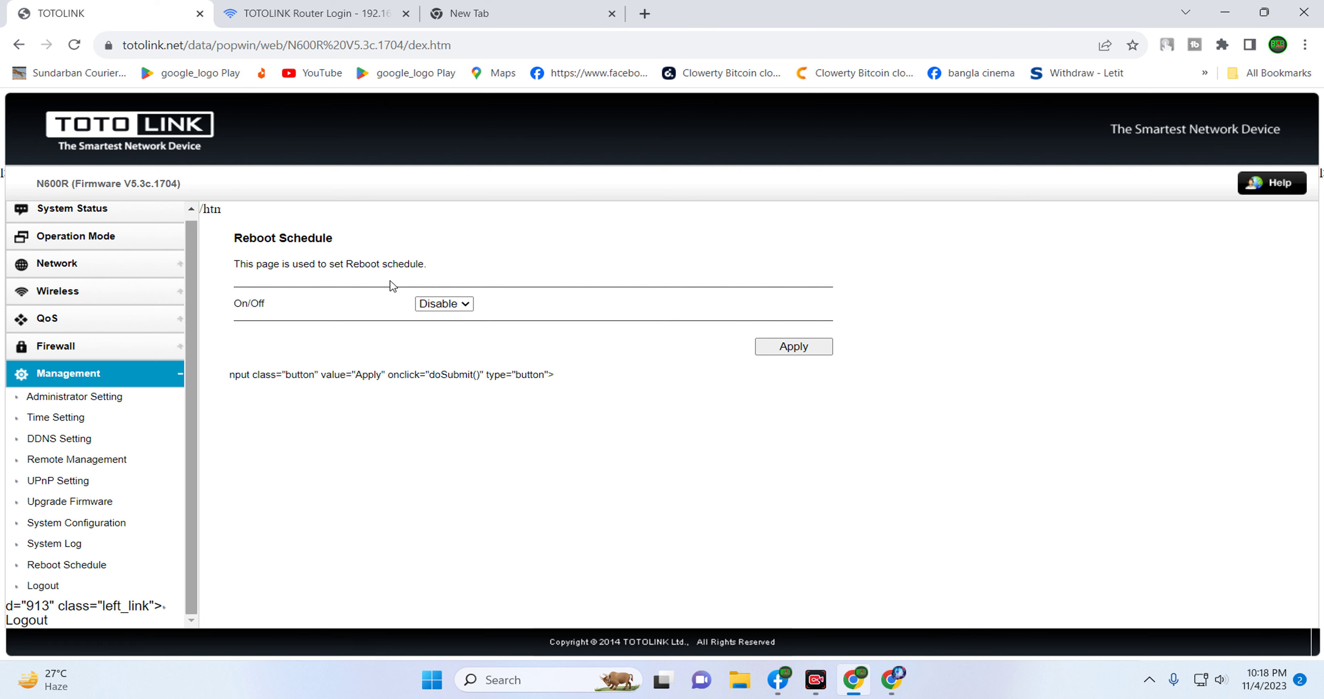
# Step: Enable the reboot schedule, showing Week All and a 00:00 reboot time
pyautogui.click(434, 305)
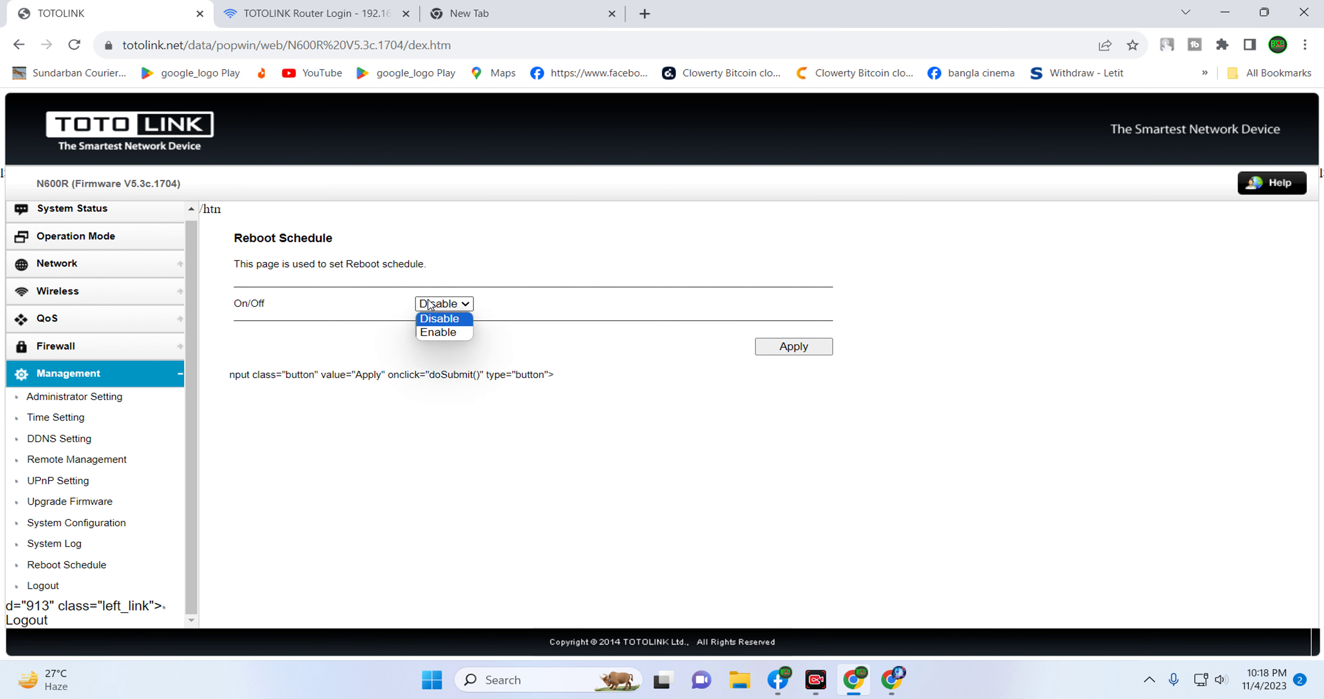
pyautogui.click(450, 332)
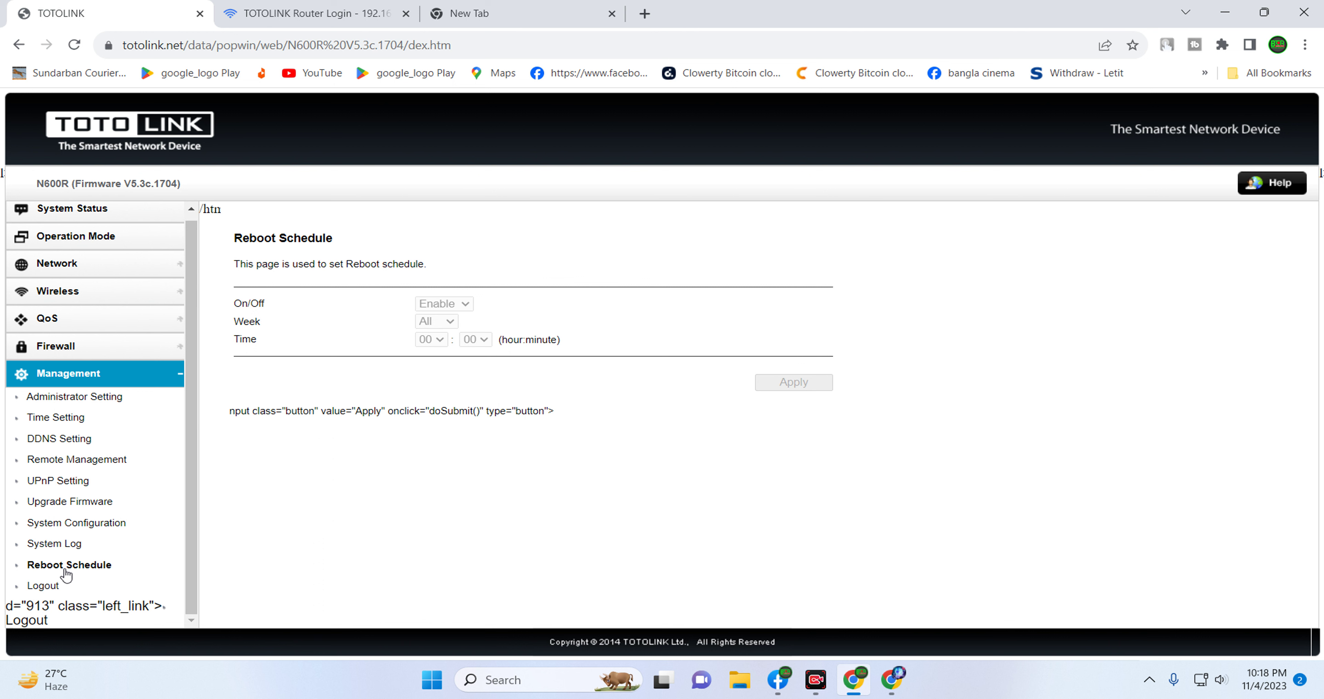
pyautogui.click(53, 567)
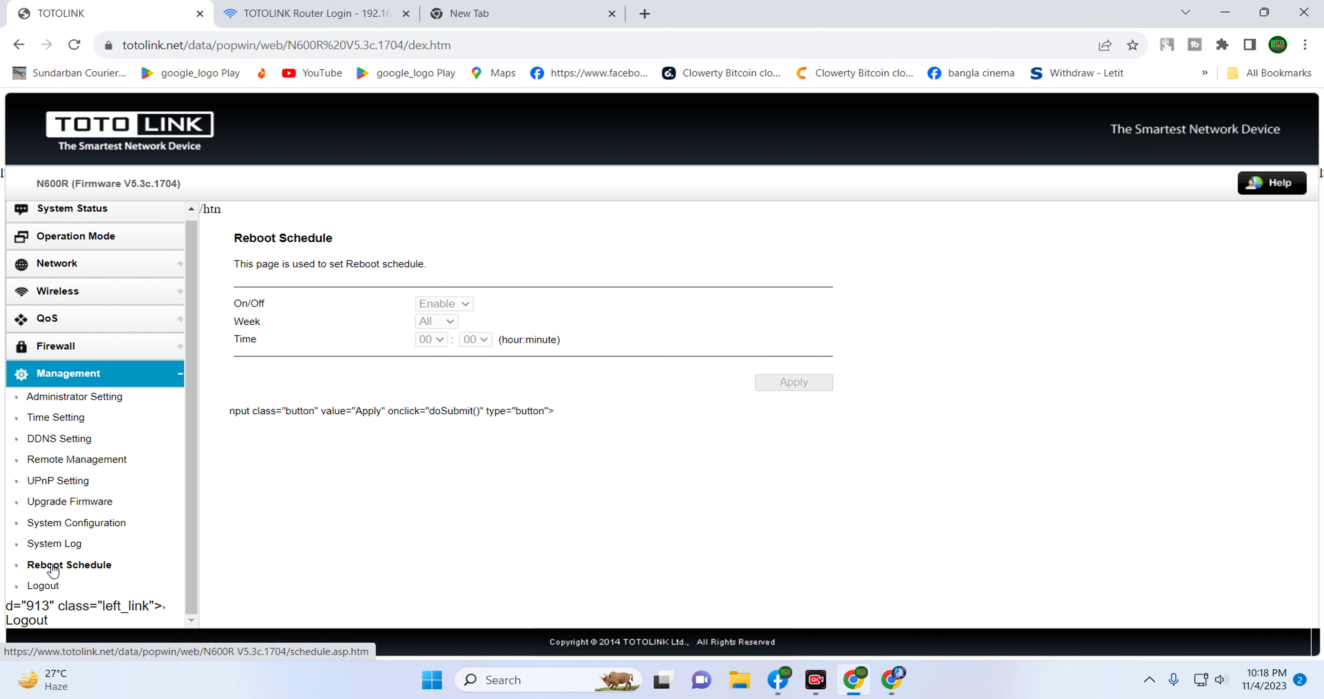